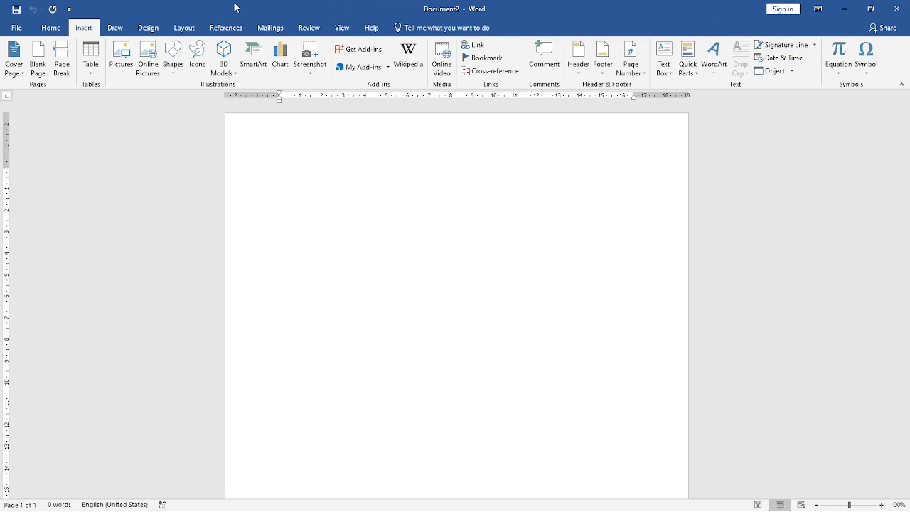
- Review the supported file formats for inserting a 3D model from a file, and leave without inserting one
left_click(112, 32)
left_click(84, 28)
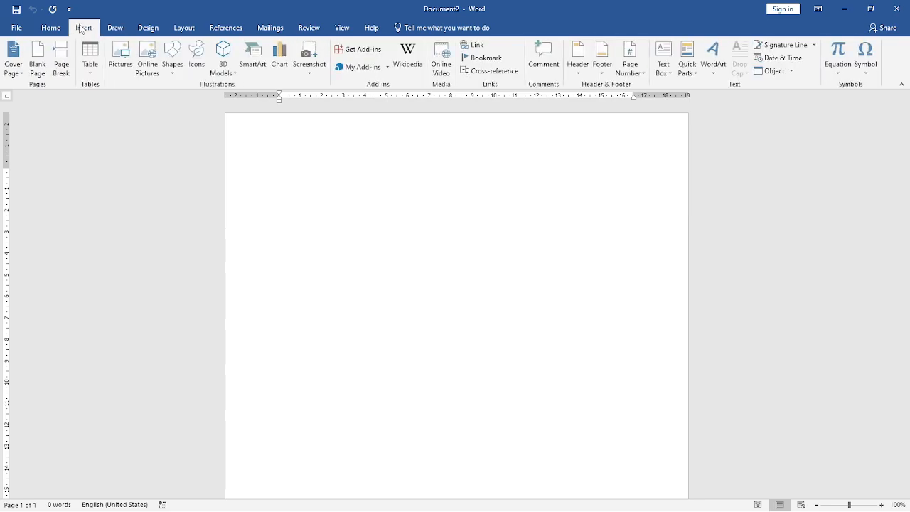
left_click(236, 75)
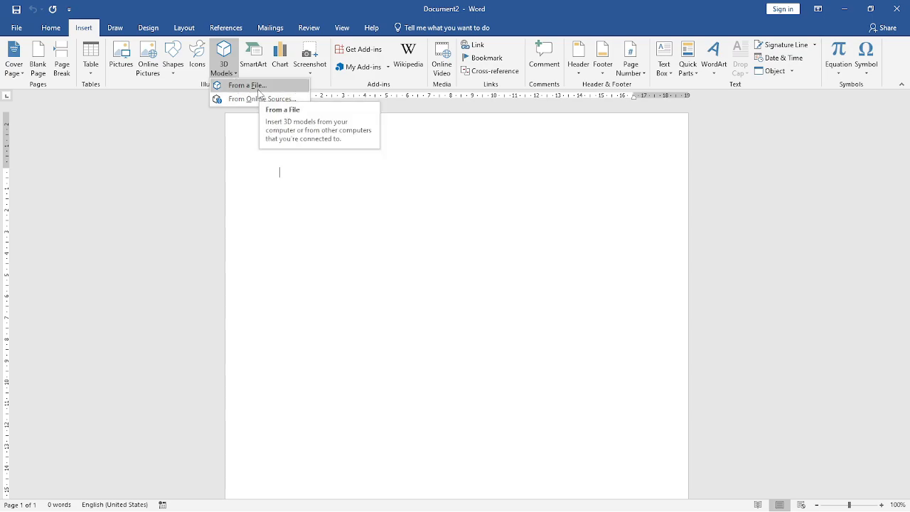
left_click(258, 88)
left_click(363, 237)
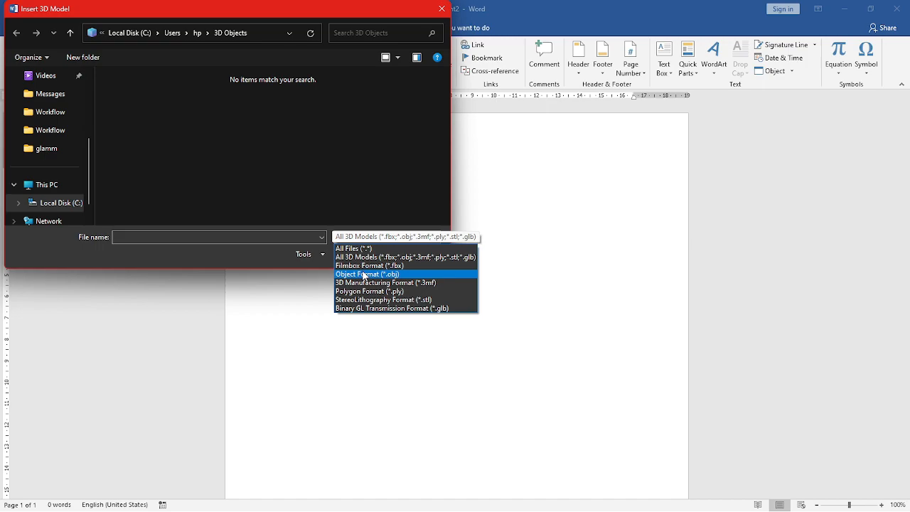
left_click(350, 170)
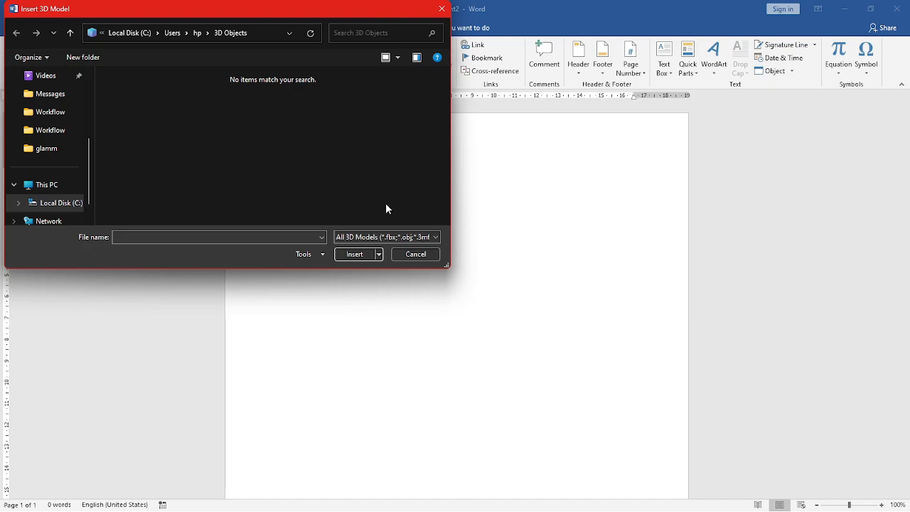
left_click(423, 254)
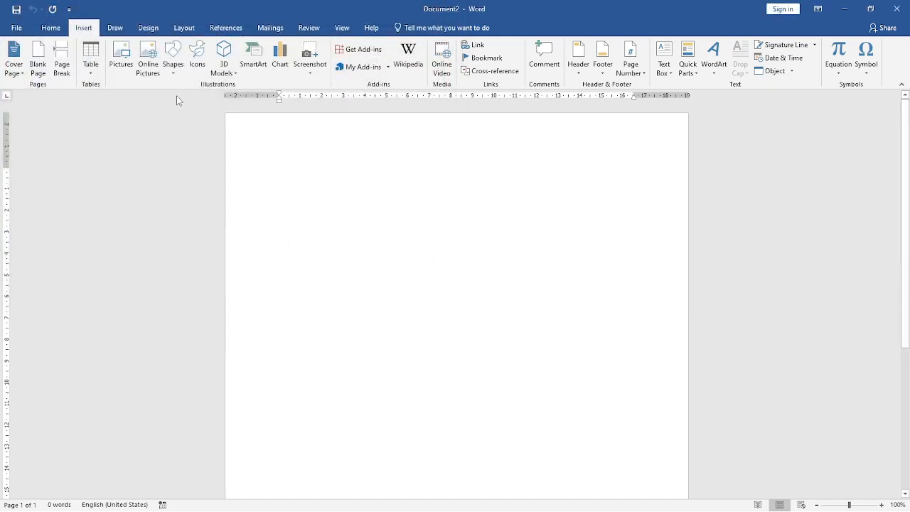
- Browse the online 3D model sources and open the All Animated Models category
left_click(226, 77)
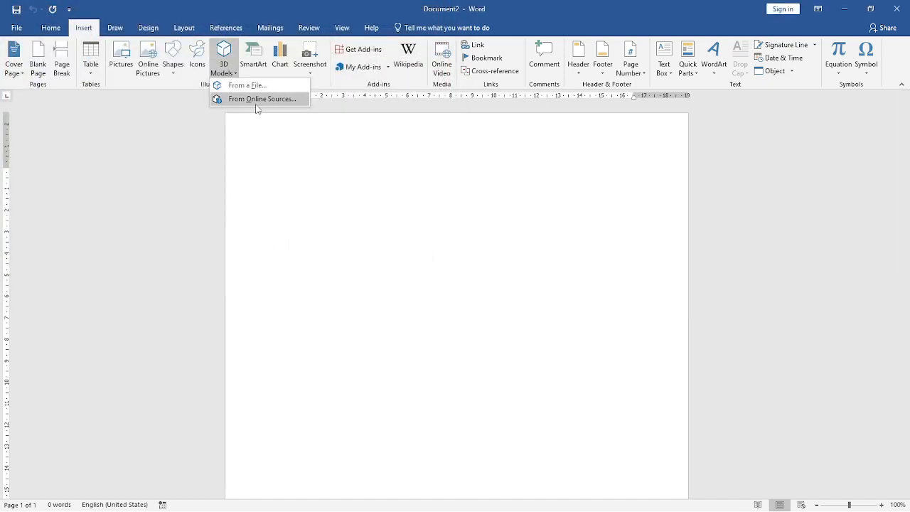
left_click(258, 103)
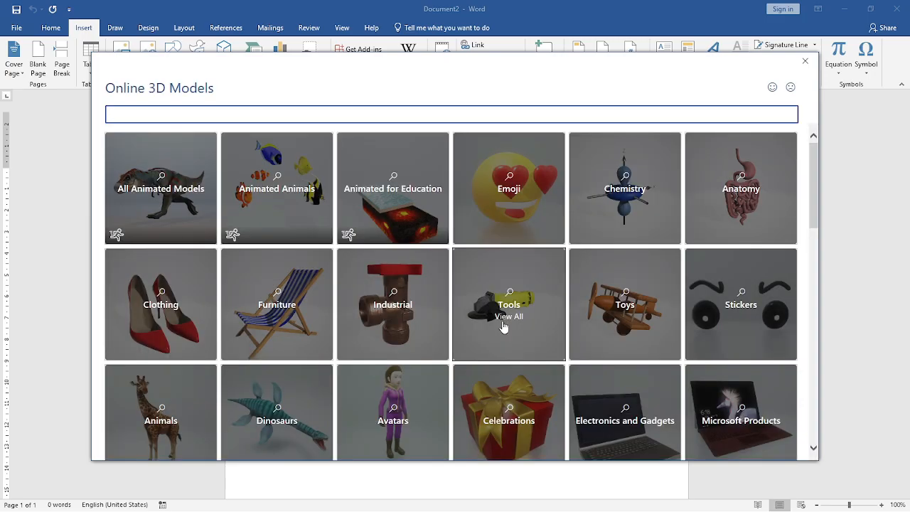
left_click(184, 183)
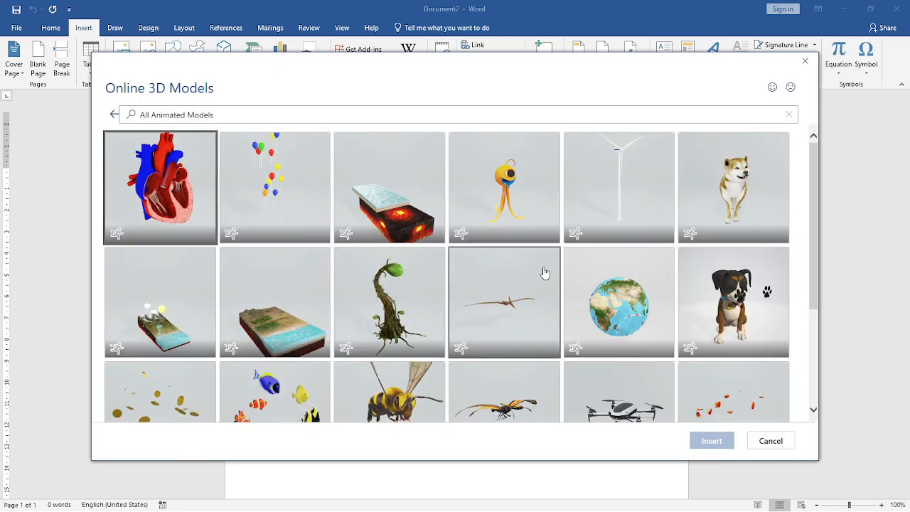
- Insert the animated yellow-and-black bee model from the All Animated Models collection into the blank document
scroll(559, 270, "down", 5)
scroll(559, 269, "up", 1)
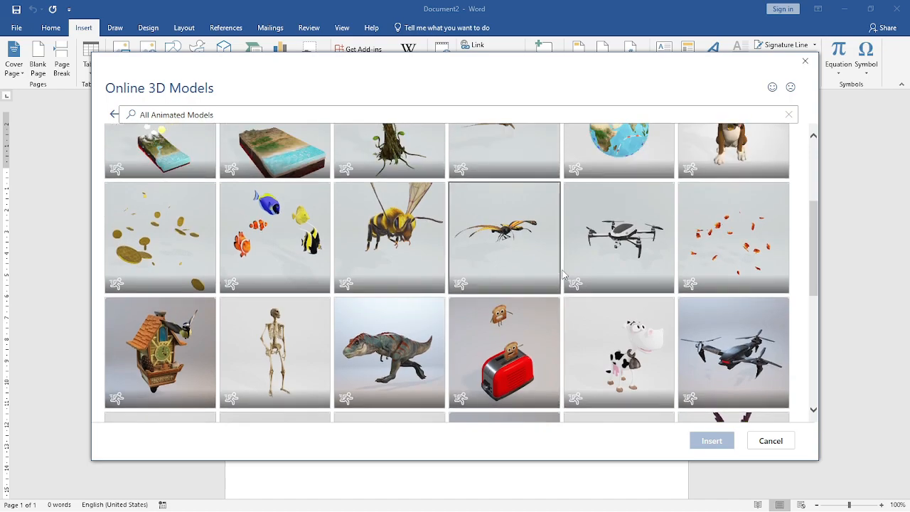
scroll(566, 278, "down", 2)
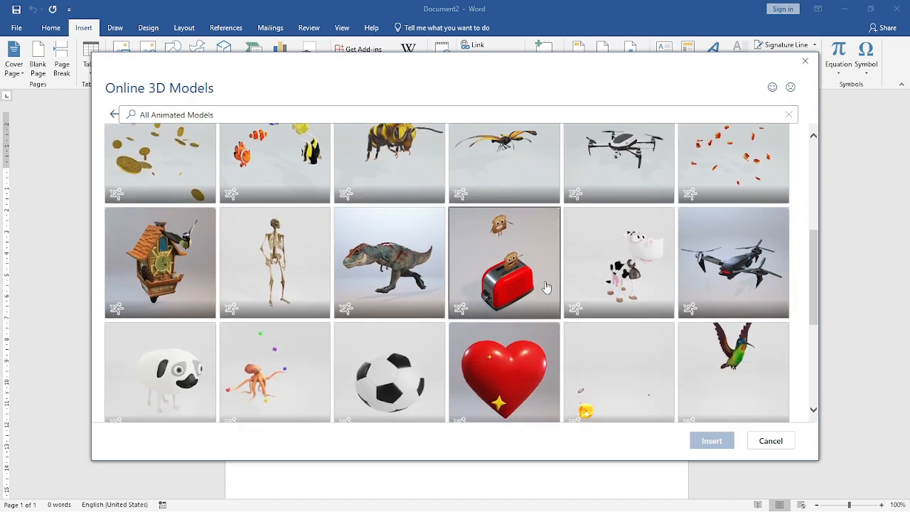
scroll(546, 288, "up", 4)
scroll(709, 238, "up", 2)
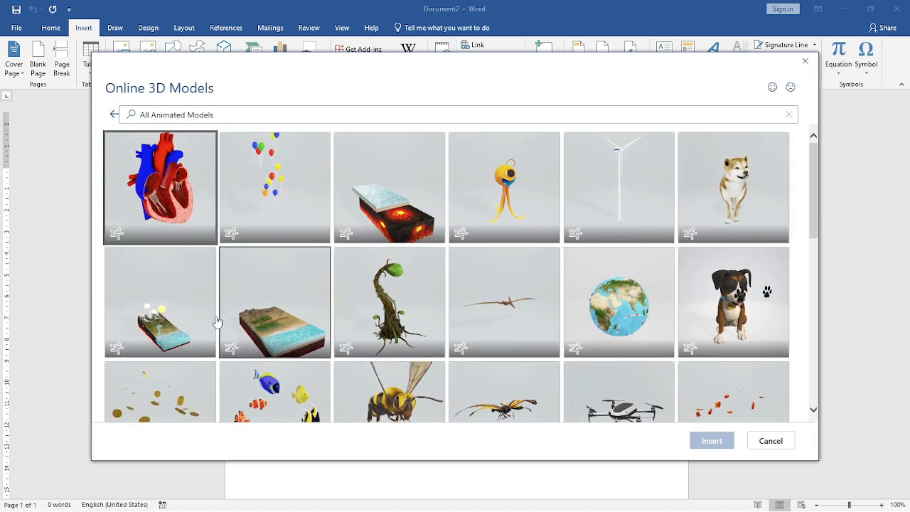
scroll(498, 344, "down", 2)
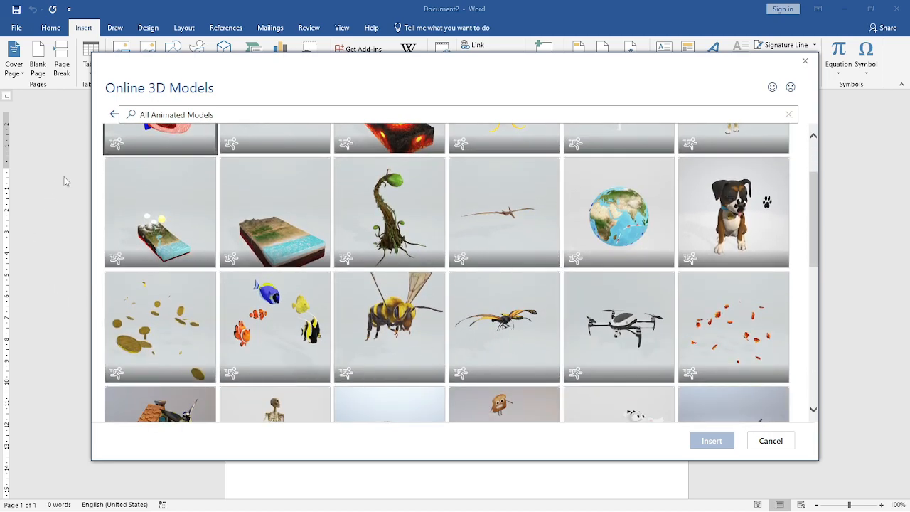
scroll(427, 235, "down", 3)
scroll(341, 246, "up", 2)
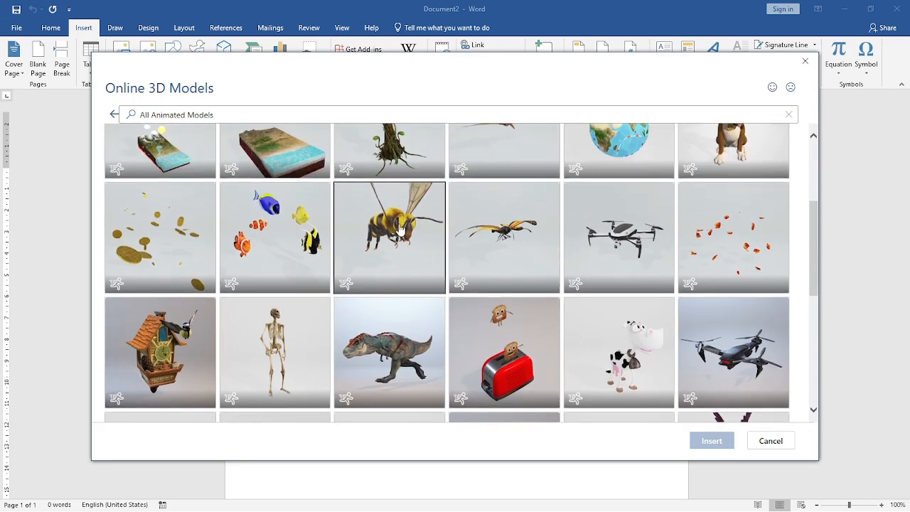
left_click(367, 228)
left_click(707, 443)
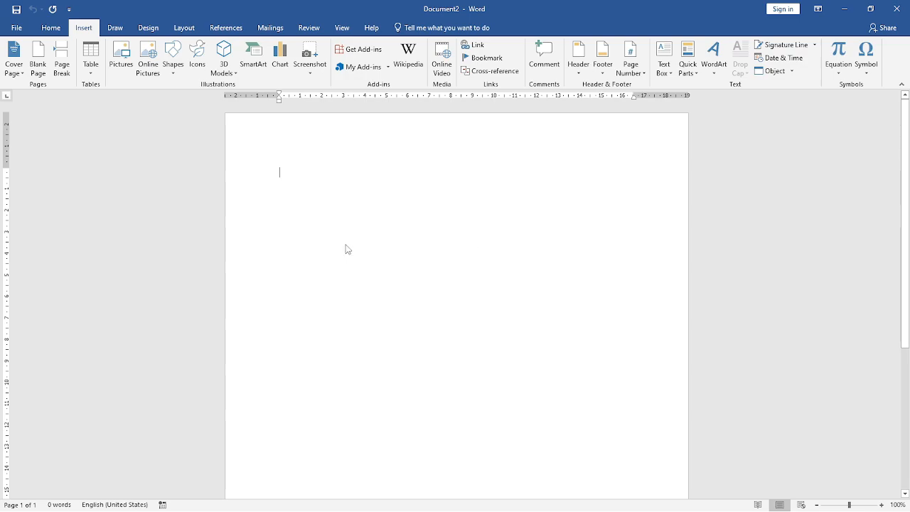
- Enlarge the bee model to about 12.4 cm high by 11.3 cm wide and adjust its 3D rotation
left_click_drag(384, 286, 528, 448)
left_click_drag(429, 289, 430, 367)
left_click_drag(403, 314, 417, 258)
- Try preset 3D model views on the bee: the rear view, an angled front view, and finally the raised front view
left_click(26, 73)
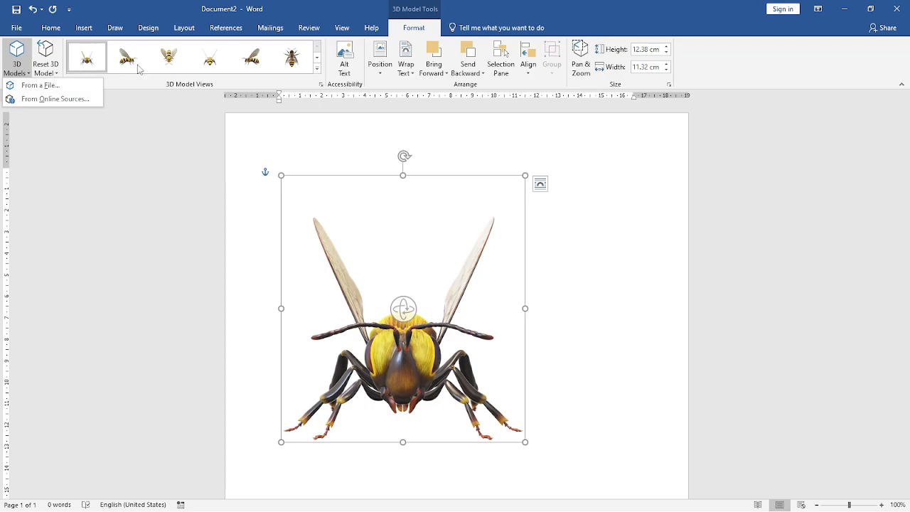
left_click(317, 68)
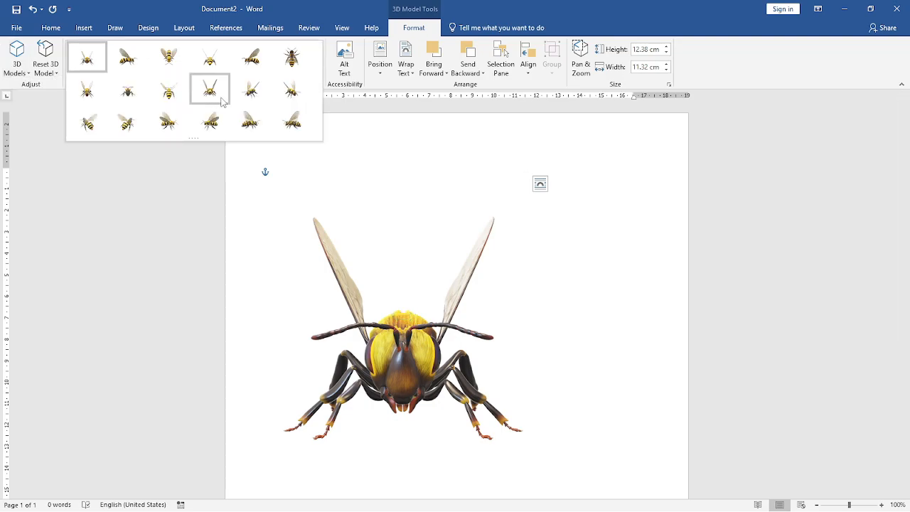
left_click(212, 100)
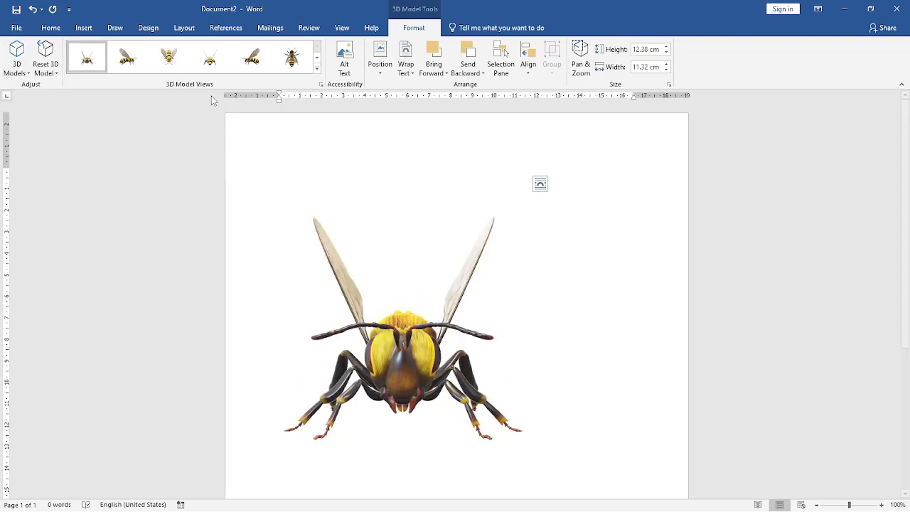
left_click(291, 57)
left_click(317, 68)
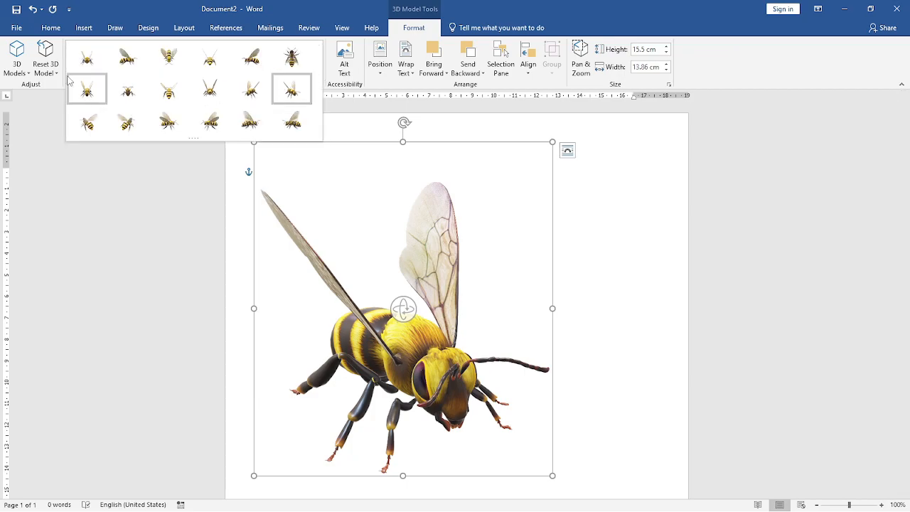
left_click(86, 89)
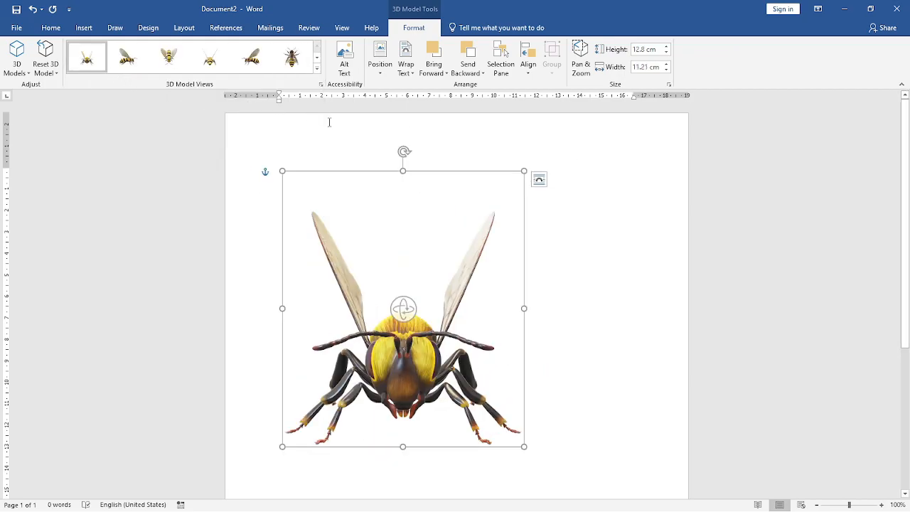
- Use Pan & Zoom on the selected bee model to make it slightly smaller within its frame
left_click(415, 257)
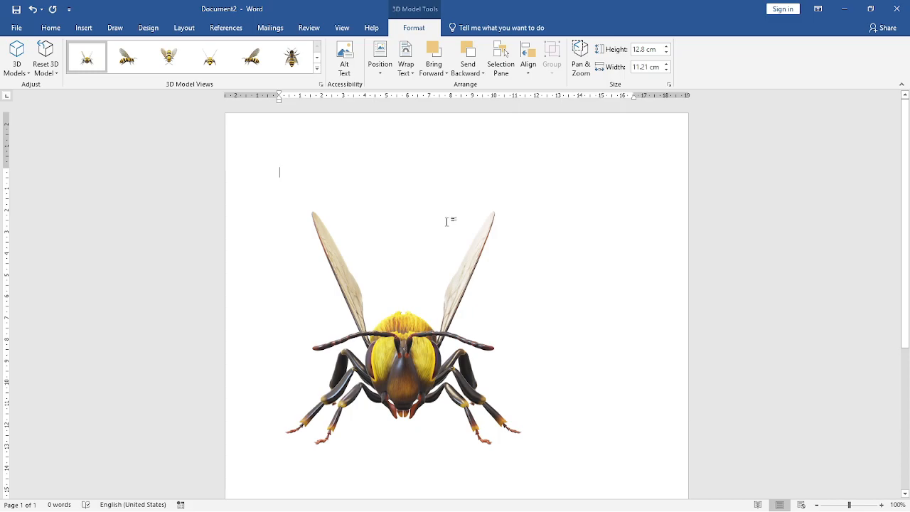
left_click(425, 328)
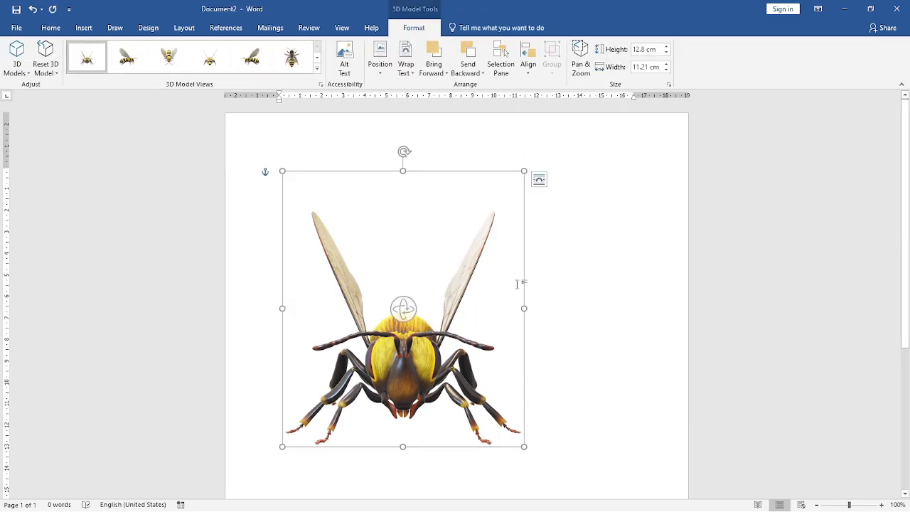
left_click(580, 59)
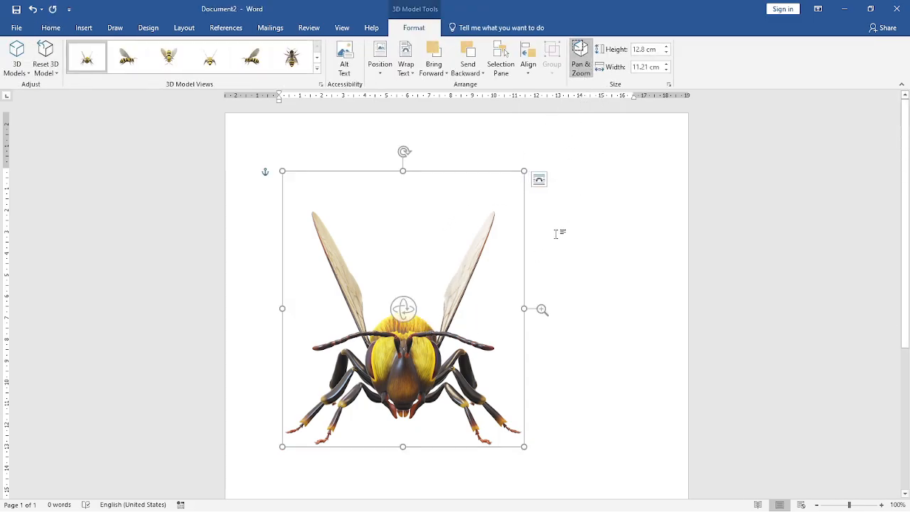
mouse_move(542, 308)
left_mouse_down()
mouse_move(545, 279)
mouse_move(537, 359)
mouse_move(529, 311)
left_mouse_up()
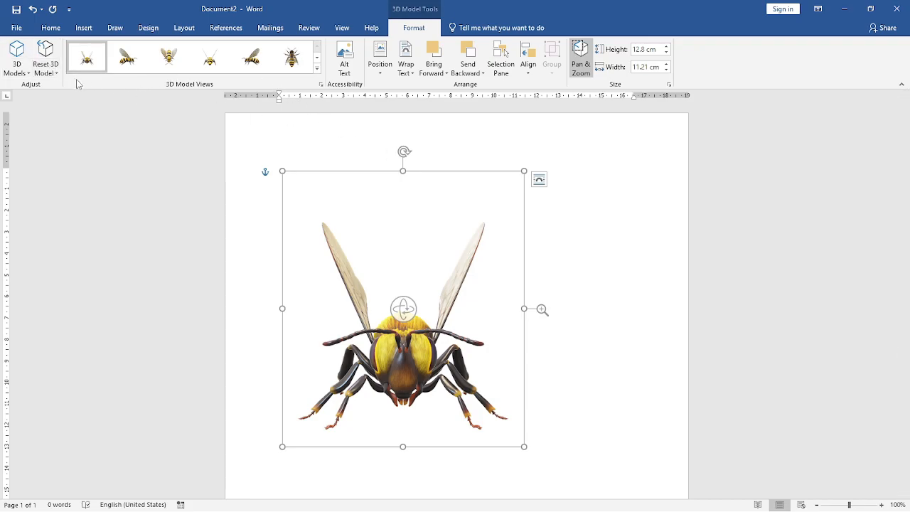
- Delete the bee model from the page
left_click(84, 28)
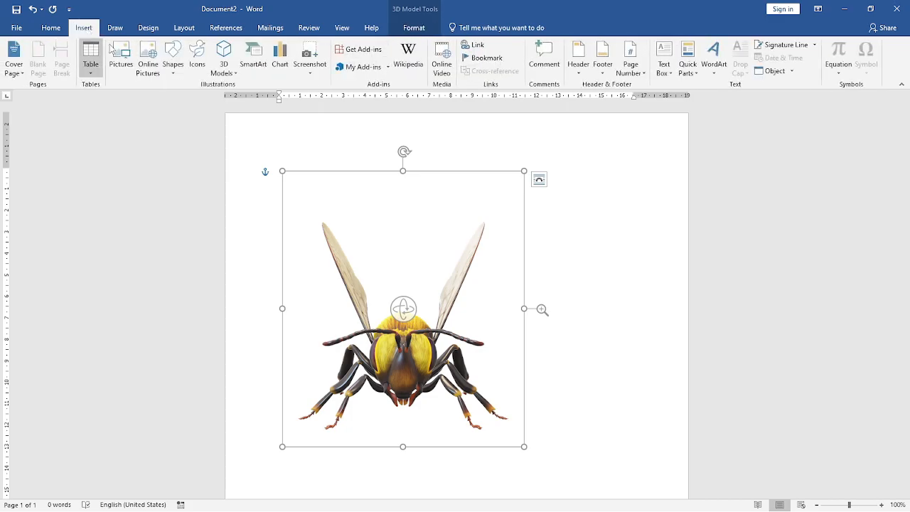
left_click(224, 73)
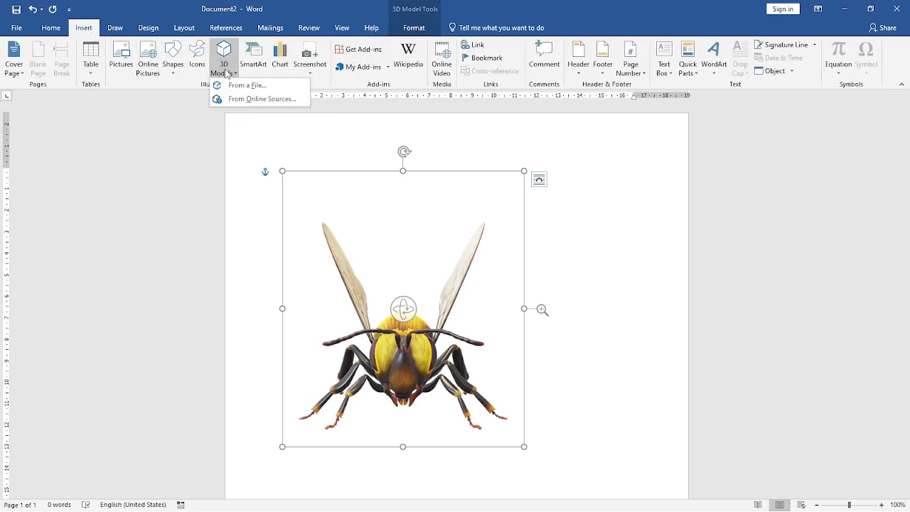
left_click(466, 227)
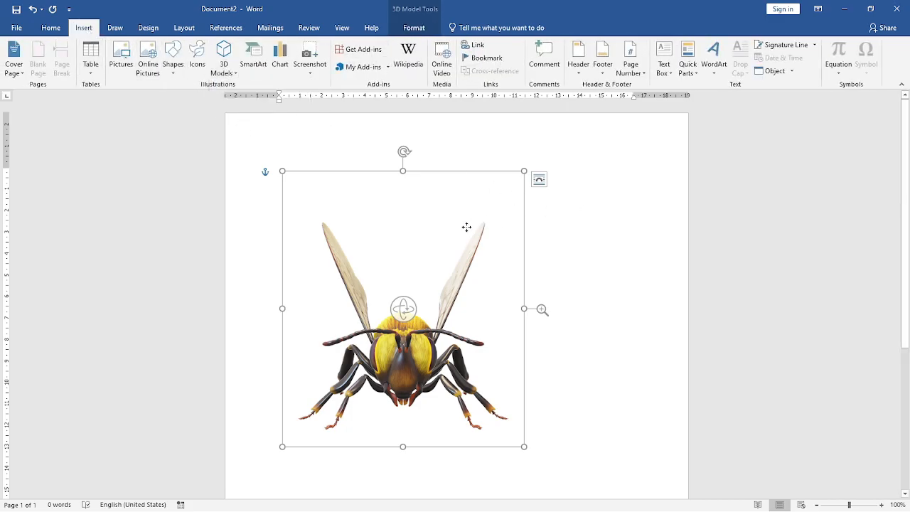
key("Delete")
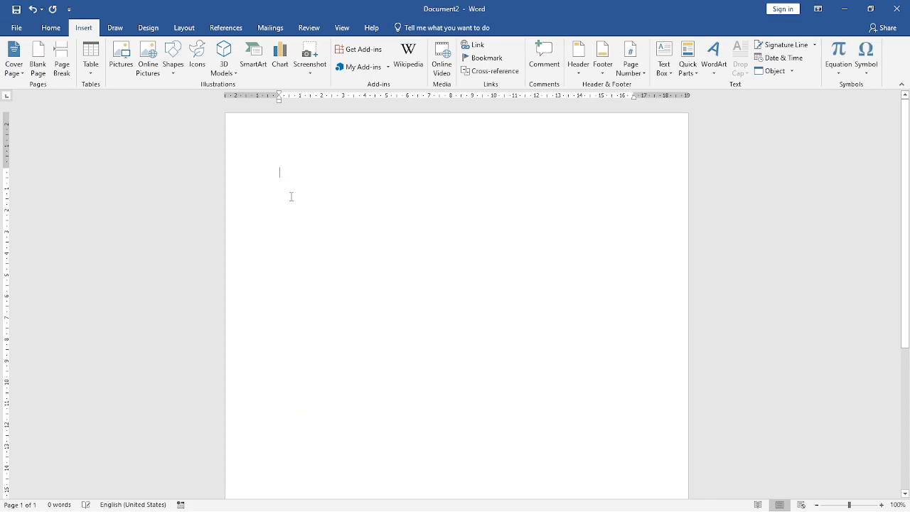
- Insert the astronaut model from the Space category of the online 3D models
left_click(225, 71)
left_click(249, 100)
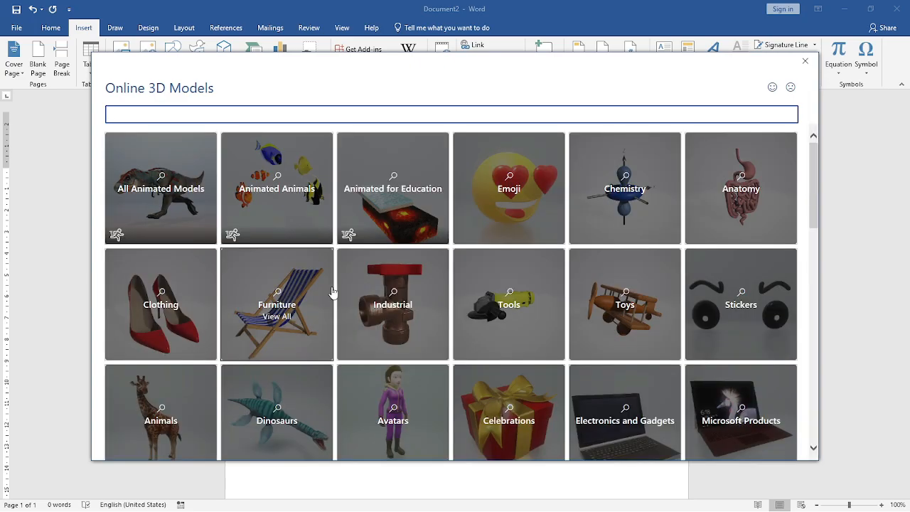
scroll(523, 306, "down", 3)
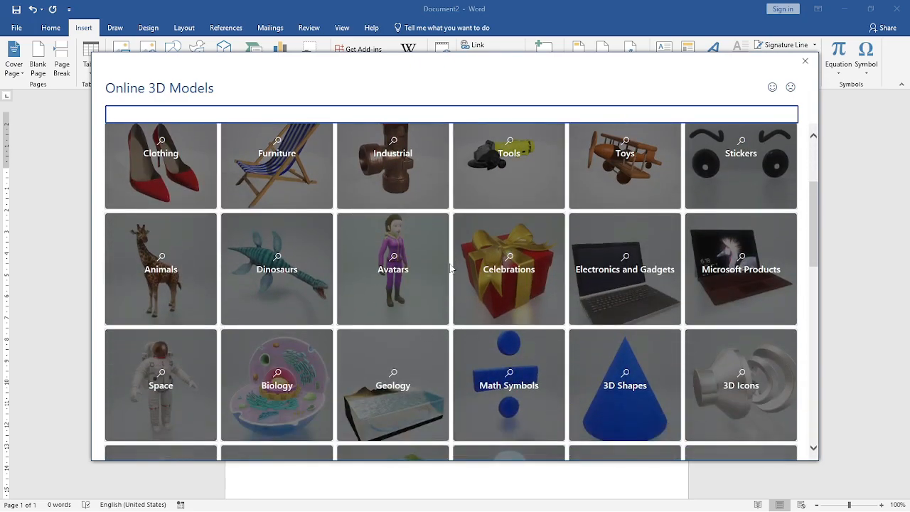
left_click(163, 364)
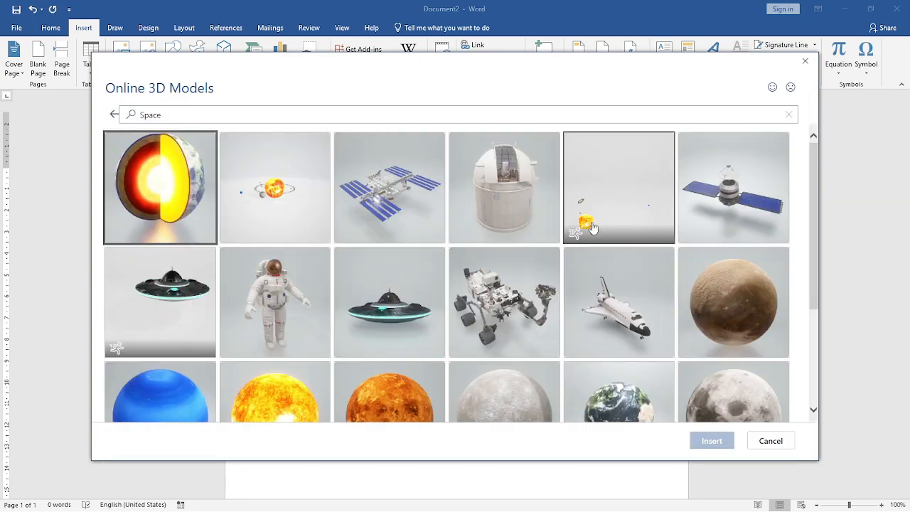
left_click(296, 278)
left_click(701, 443)
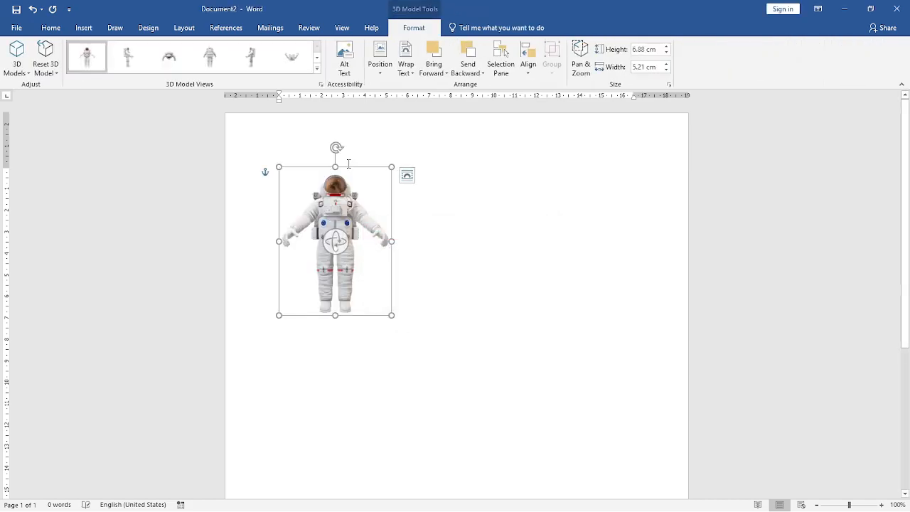
- Enlarge the astronaut model to about 10.75 cm high by 8.15 cm wide and rotate it in 3D to a side view
left_click_drag(391, 315, 455, 377)
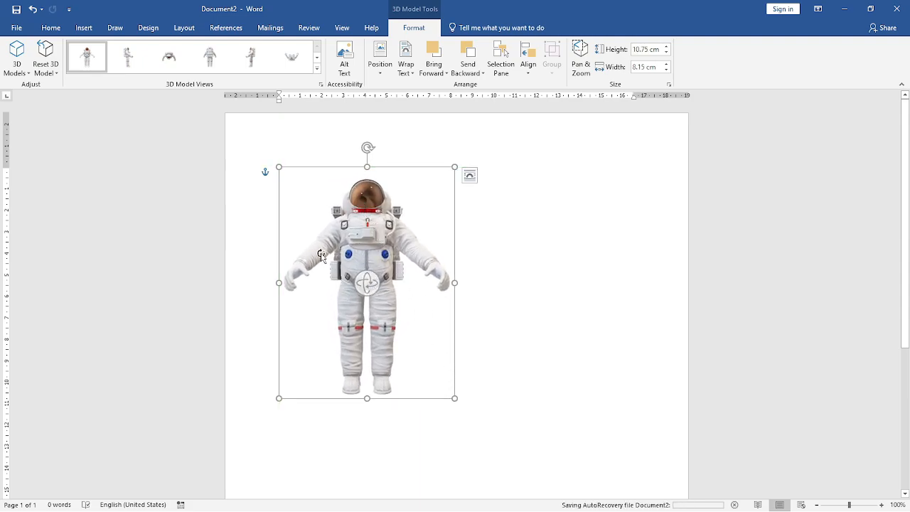
left_click_drag(368, 282, 577, 266)
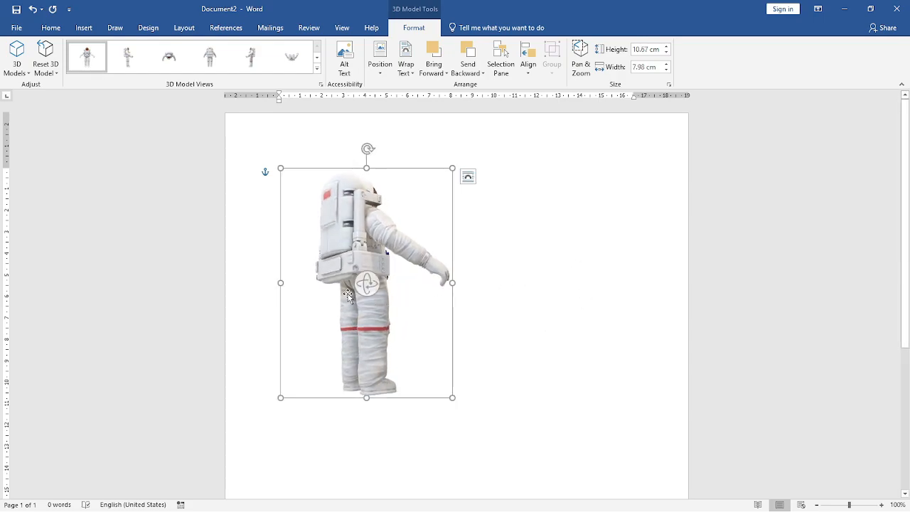
left_click_drag(361, 281, 561, 292)
- Move the astronaut model to the middle of the page's upper half and enlarge it further
left_click_drag(382, 243, 493, 252)
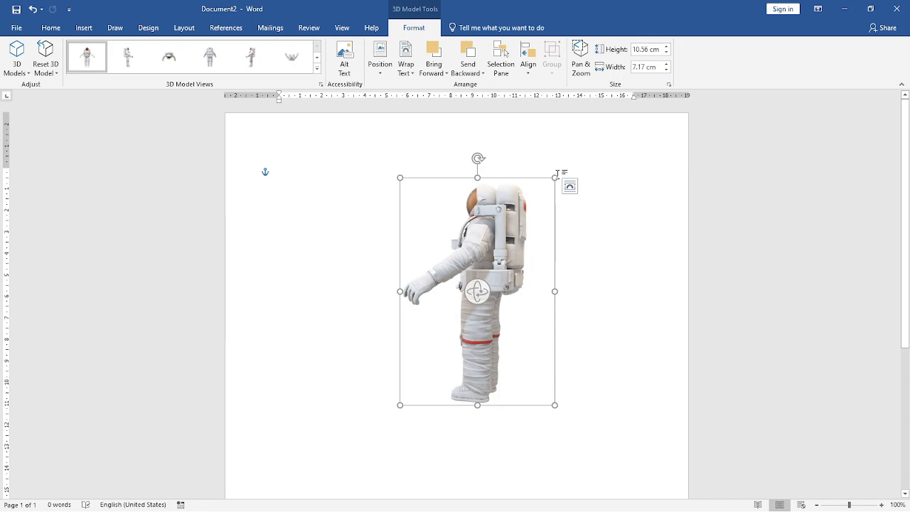
left_click_drag(559, 174, 597, 116)
left_click_drag(498, 207, 456, 257)
- Rotate the astronaut model in 3D so it faces forward at a slight angle, seen from above
left_click_drag(454, 316, 286, 292)
left_click_drag(462, 313, 249, 314)
left_click_drag(476, 315, 286, 329)
left_click_drag(461, 315, 556, 349)
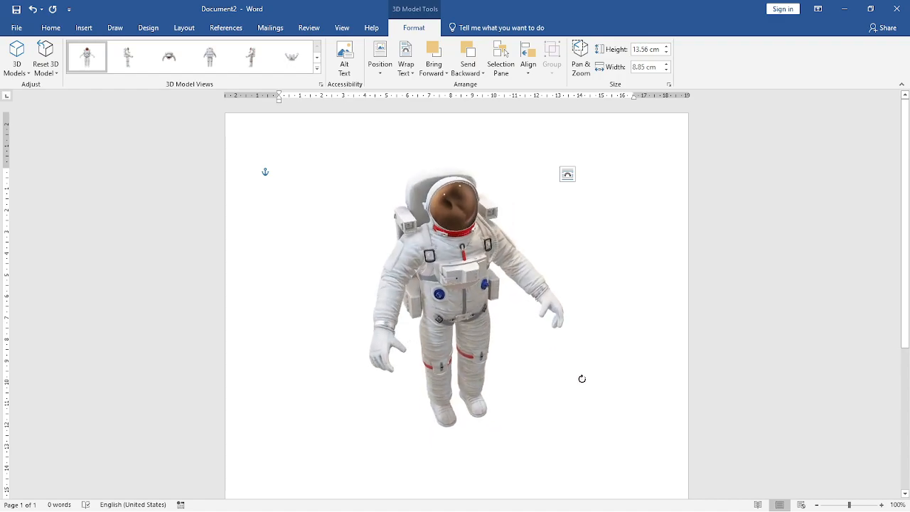
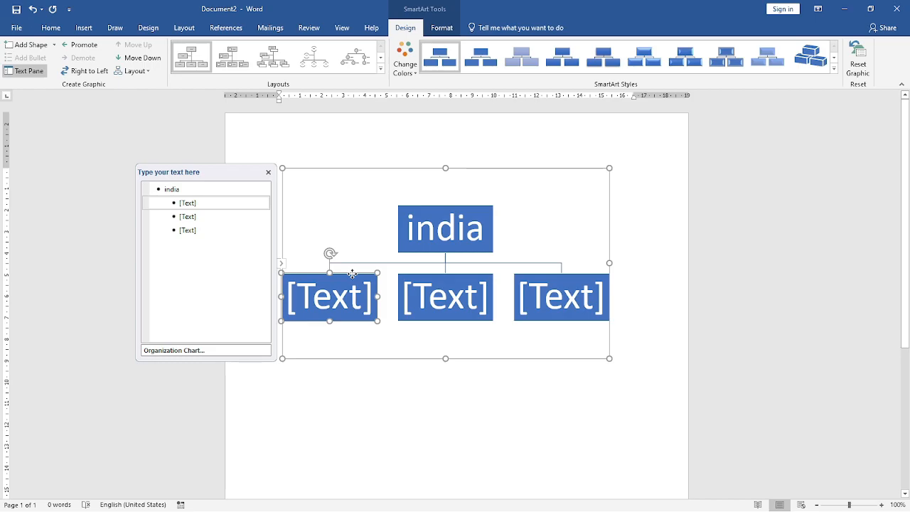
- Add two empty shapes beneath the first second-level box of the india chart and move the text pane away from the page
left_click(16, 45)
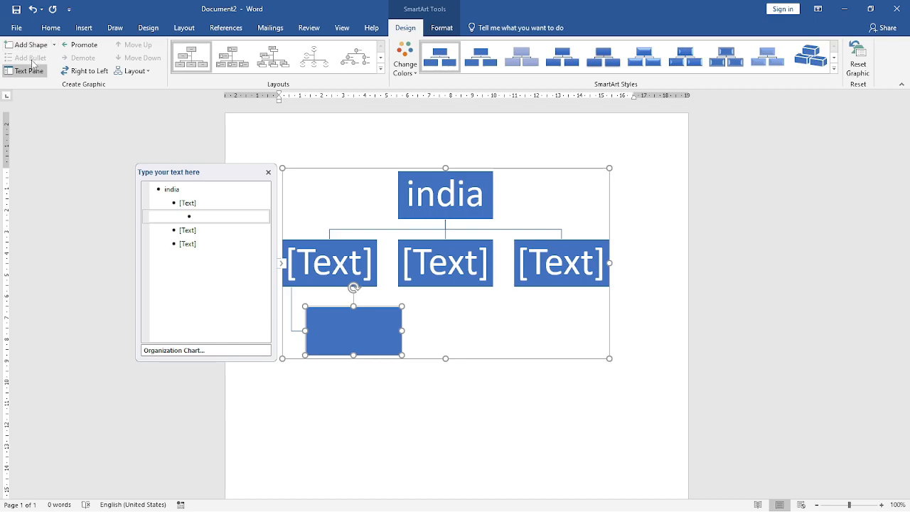
left_click(28, 71)
left_click(28, 74)
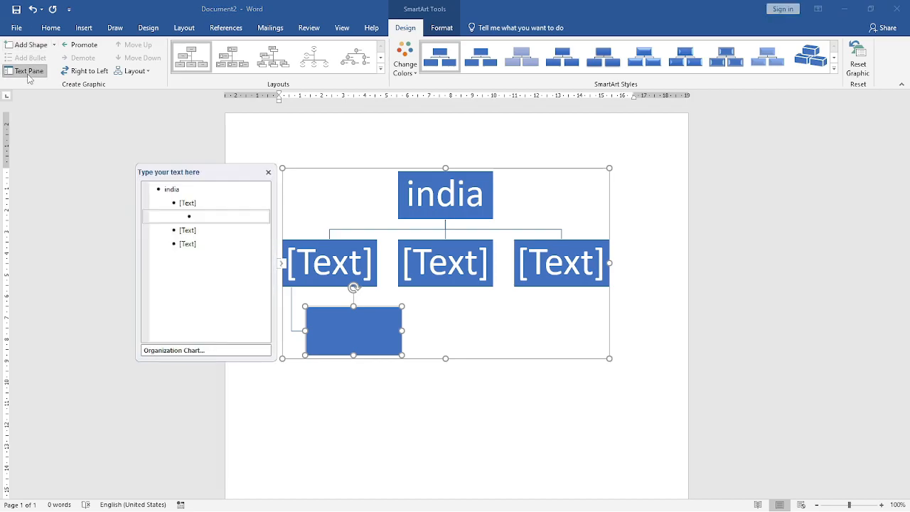
left_click_drag(204, 173, 92, 112)
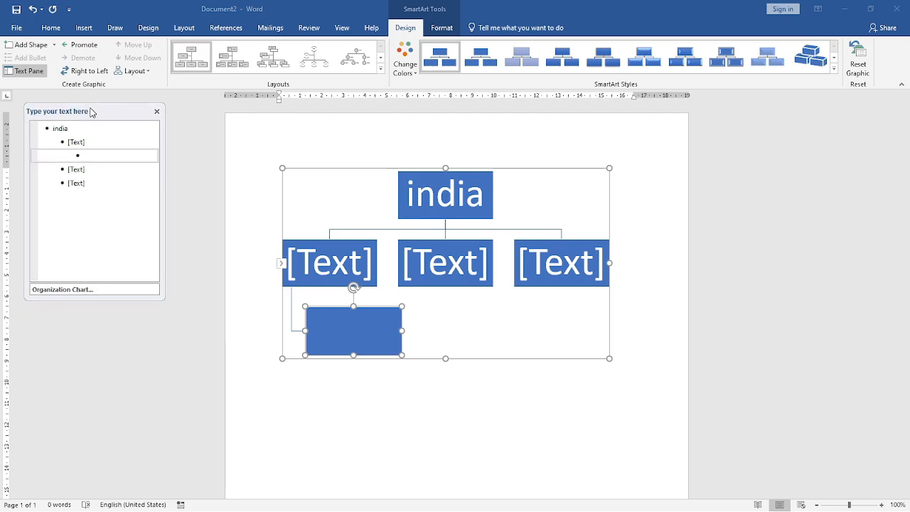
left_click(37, 47)
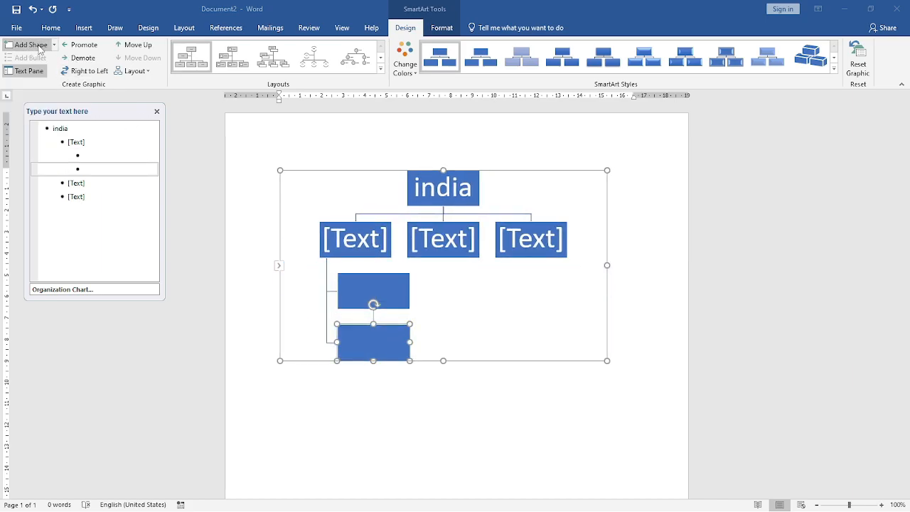
left_click(135, 71)
left_click(156, 119)
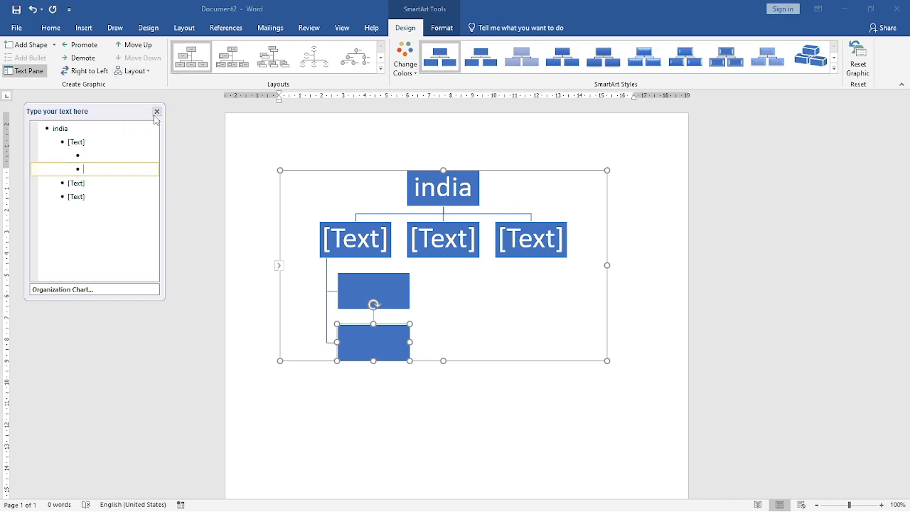
left_click(136, 71)
left_click(136, 86)
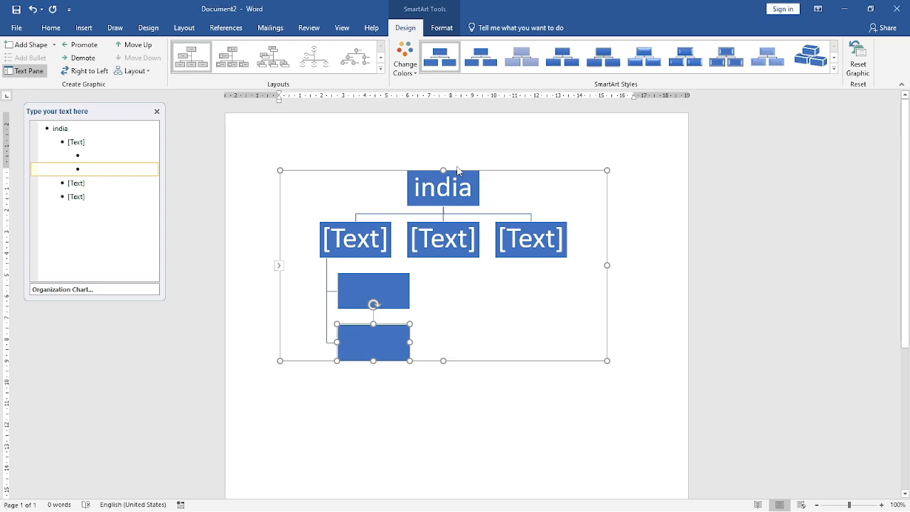
- Apply the first 3-D SmartArt style to the india chart and recolor it with the second Colorful variant
left_click(642, 147)
left_click(563, 182)
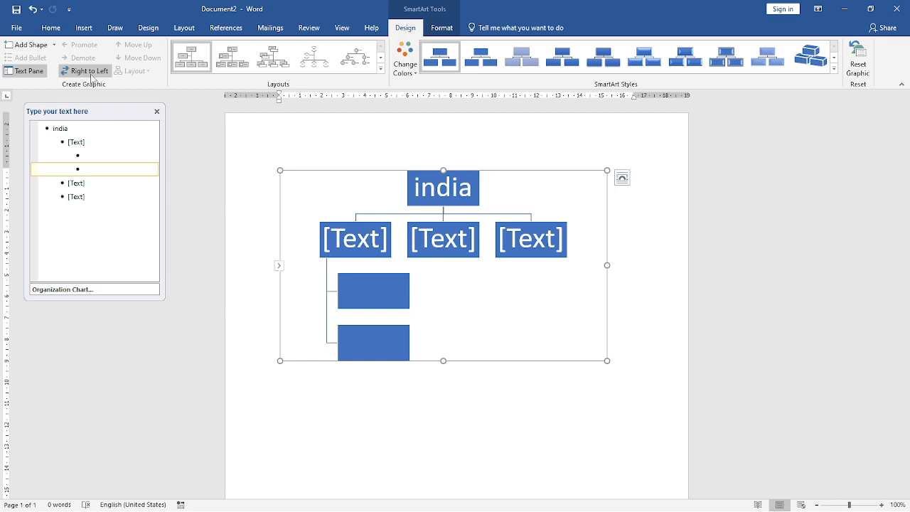
left_click(834, 68)
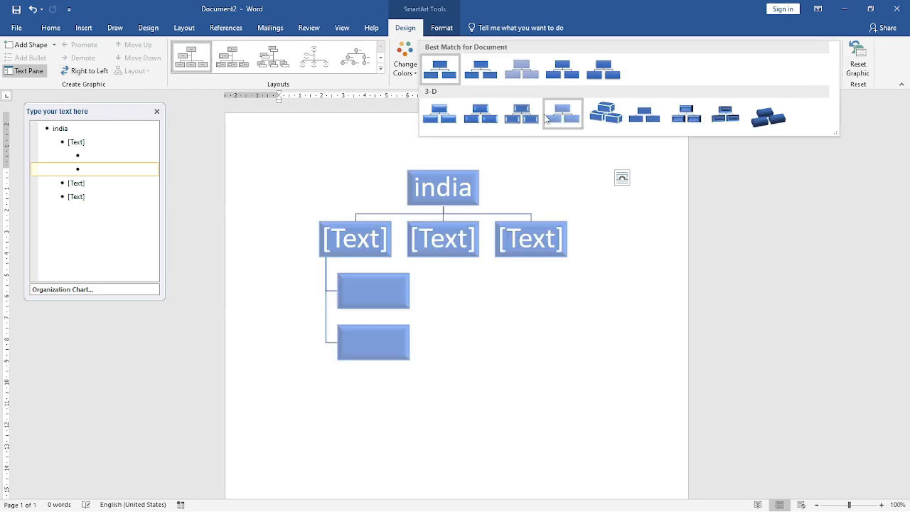
left_click(444, 120)
left_click(405, 58)
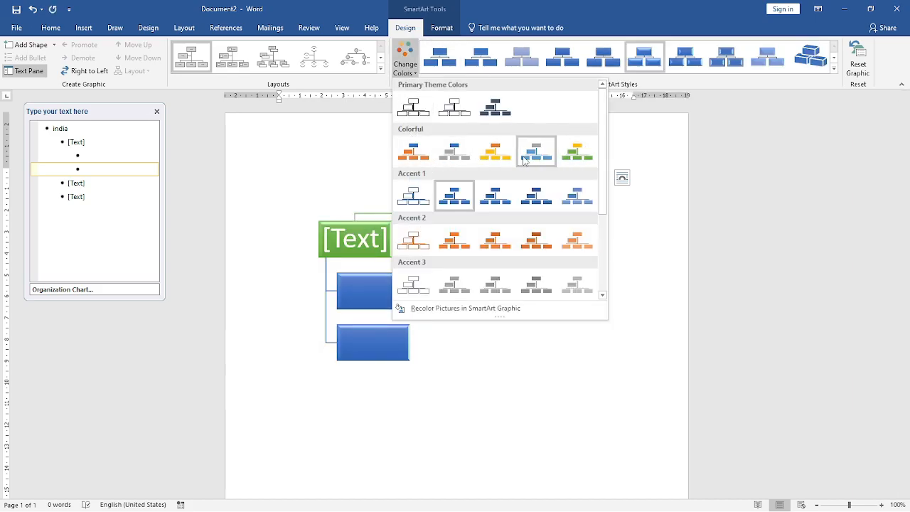
left_click(469, 157)
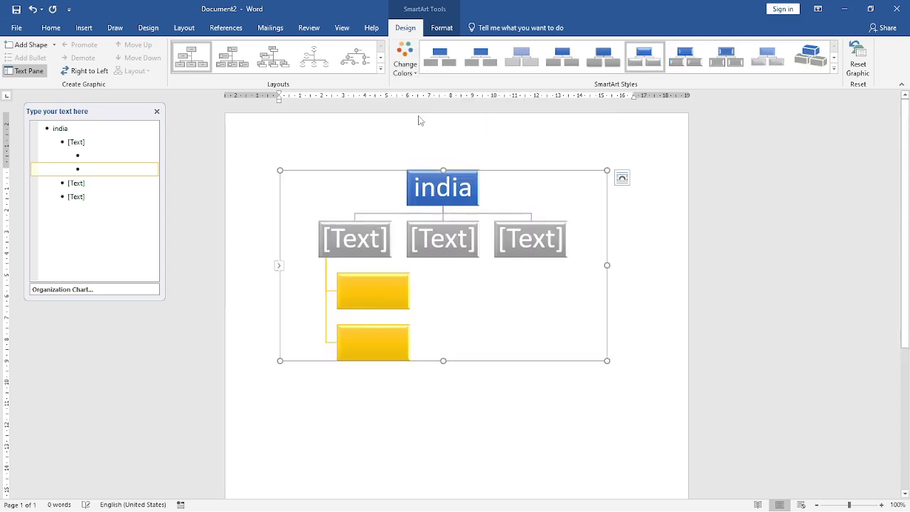
- Change the india chart's layout to Hierarchy
left_click(381, 68)
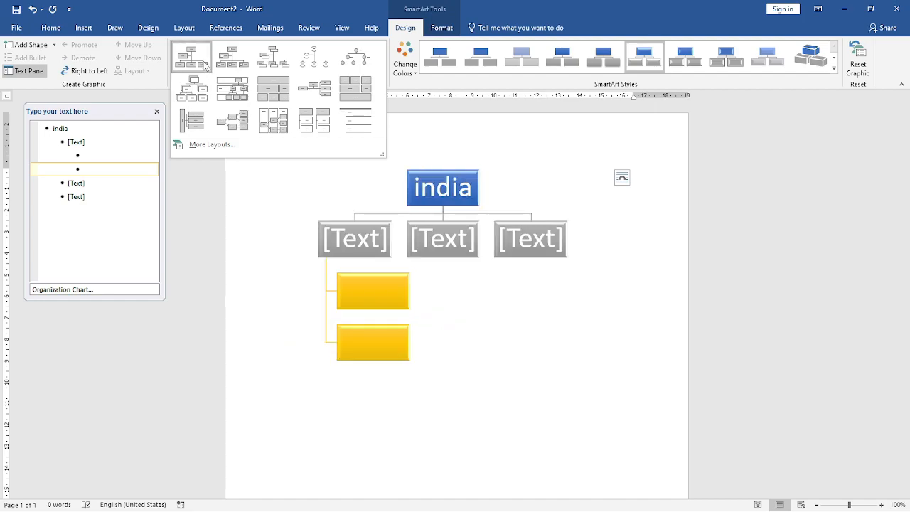
left_click(203, 88)
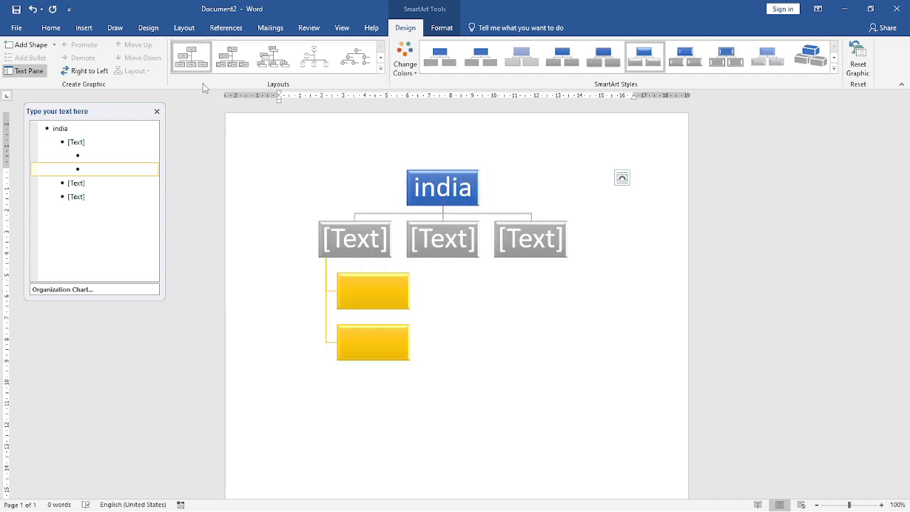
- Delete the india chart and insert a new Organization Chart SmartArt graphic from the Hierarchy layouts
right_click(574, 175)
left_click(585, 178)
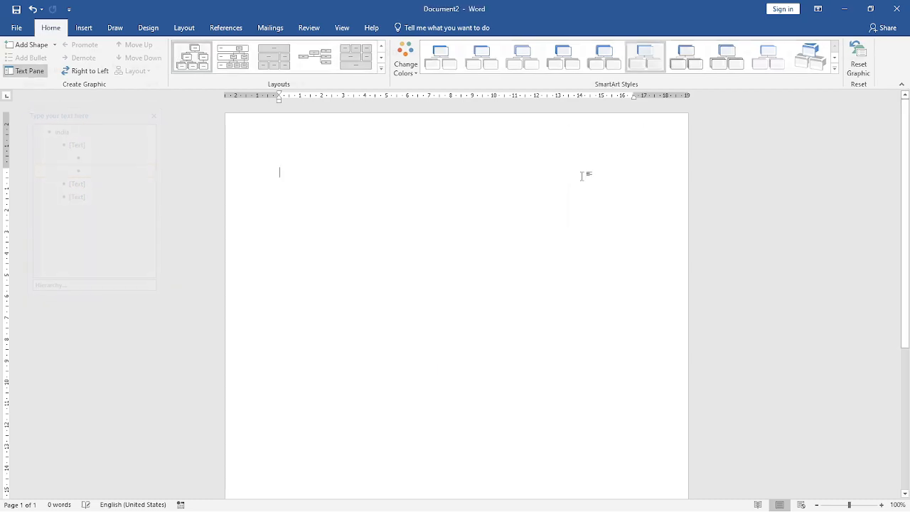
left_click(84, 28)
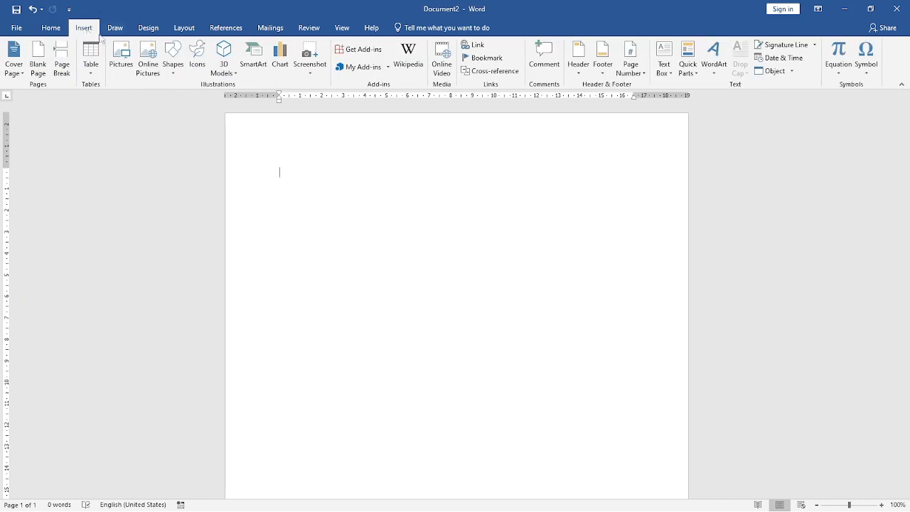
left_click(264, 69)
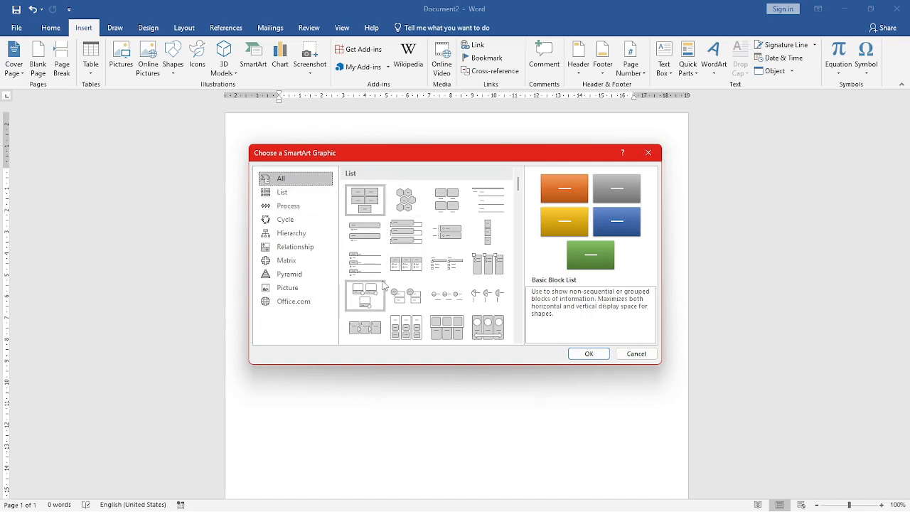
scroll(388, 285, "down", 5)
scroll(456, 301, "down", 3)
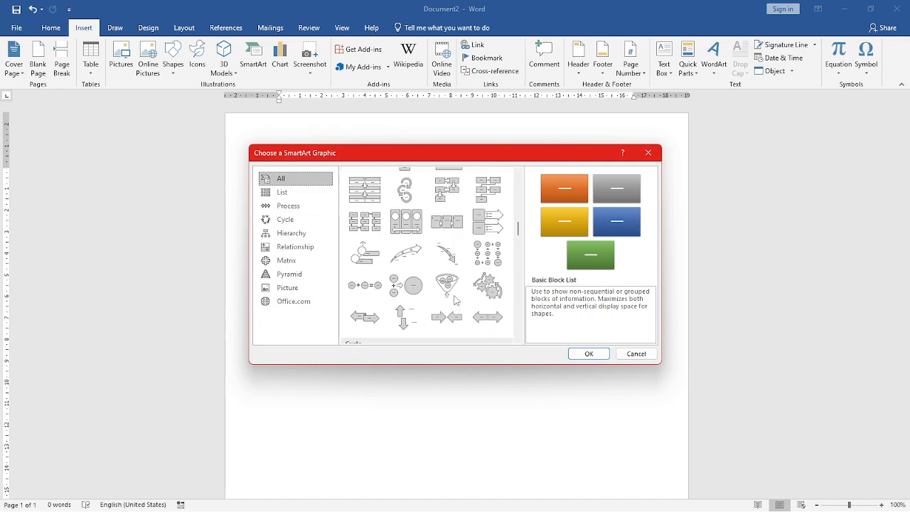
scroll(456, 301, "down", 5)
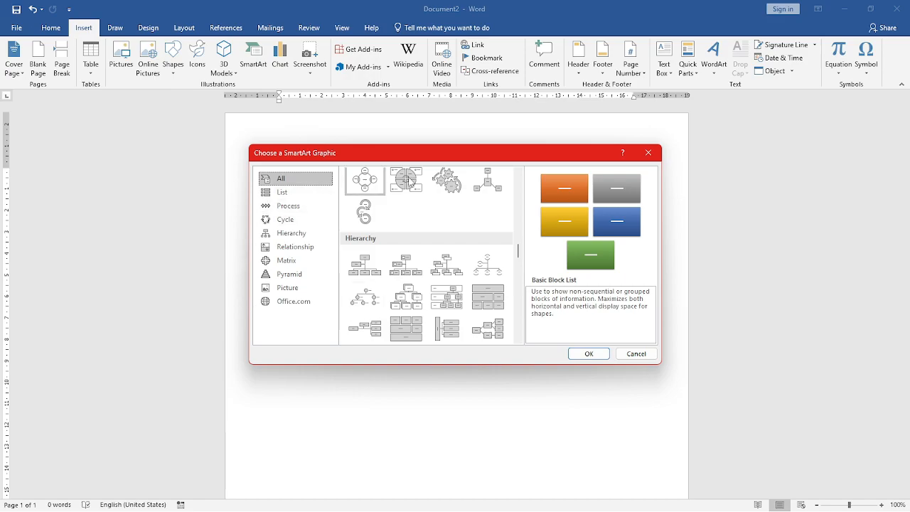
left_click(364, 269)
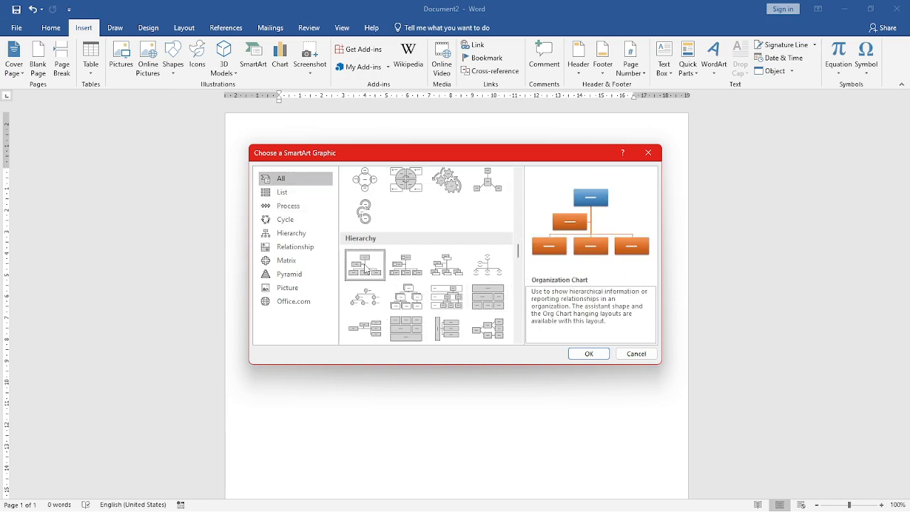
left_click(606, 353)
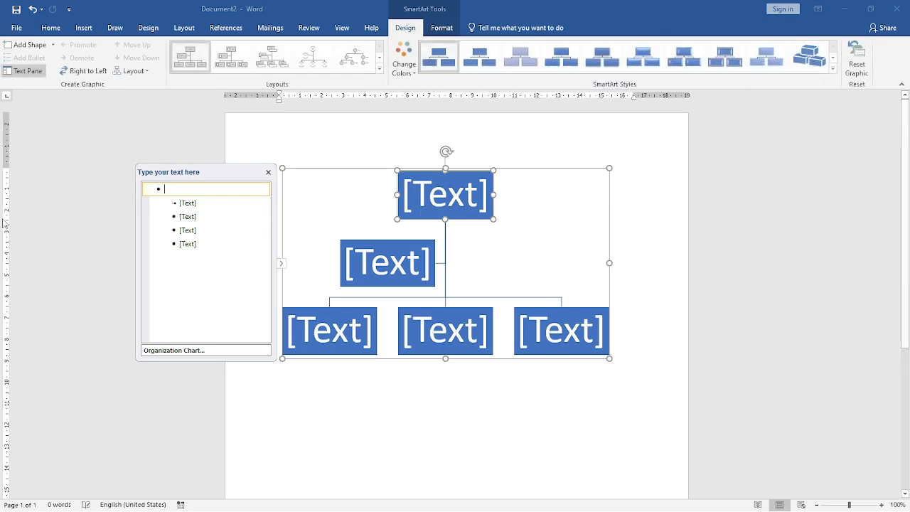
- Move the text pane away from the chart and delete all entries below the top-level one
left_click(27, 73)
left_click(27, 73)
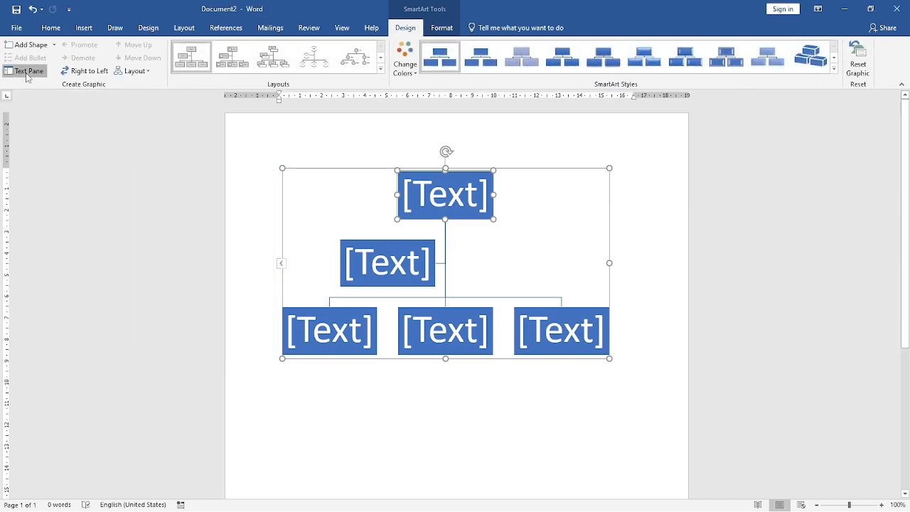
left_click_drag(216, 177, 185, 134)
left_click(139, 147)
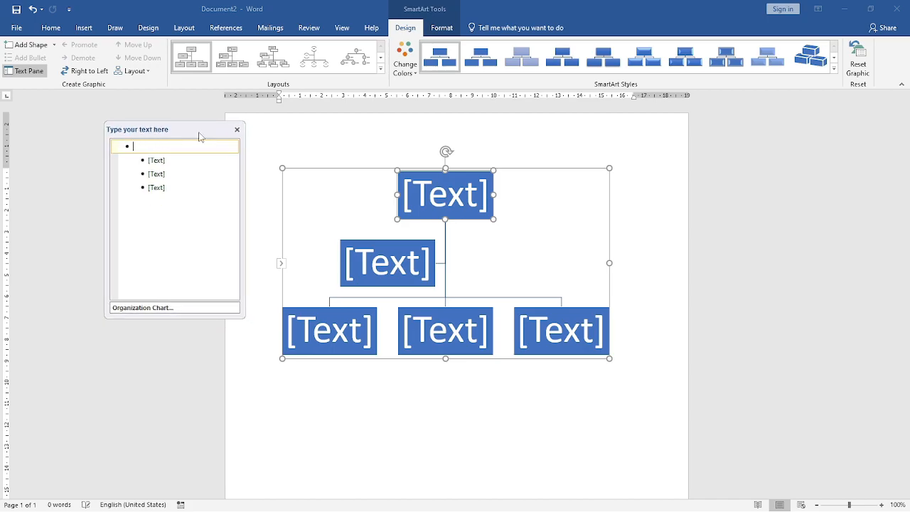
key("Delete")
key("Delete")
key("Delete")
key("Delete")
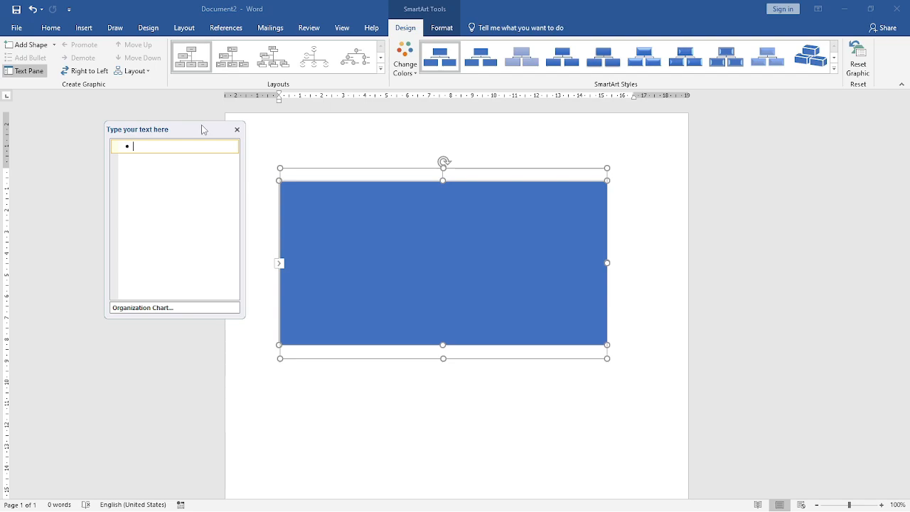
- Enter PNB BANK as the top box and add MANAGER and ASS. MANAGER as second-level boxes beneath it
type("PN")
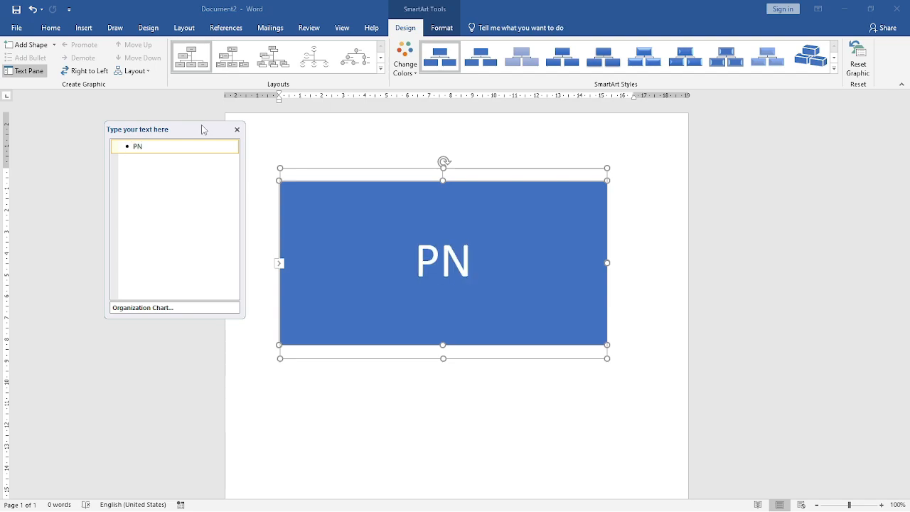
type("B")
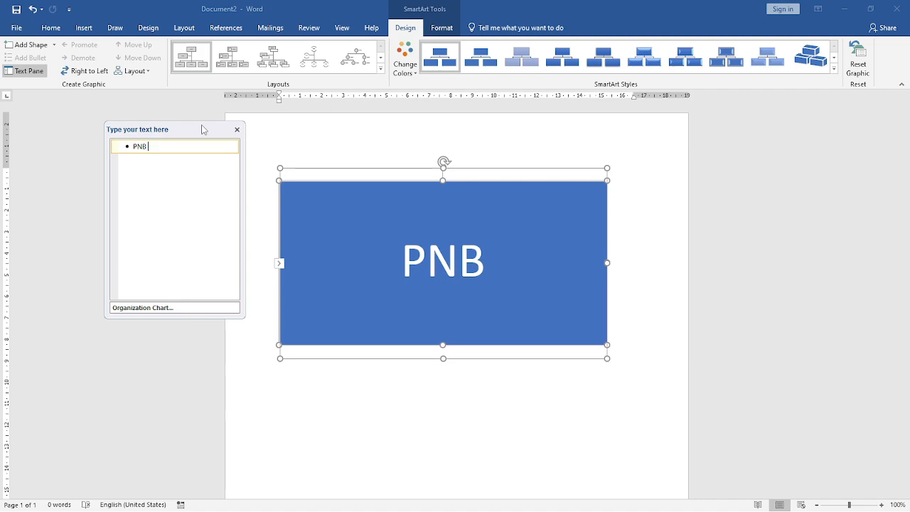
type(" BANK")
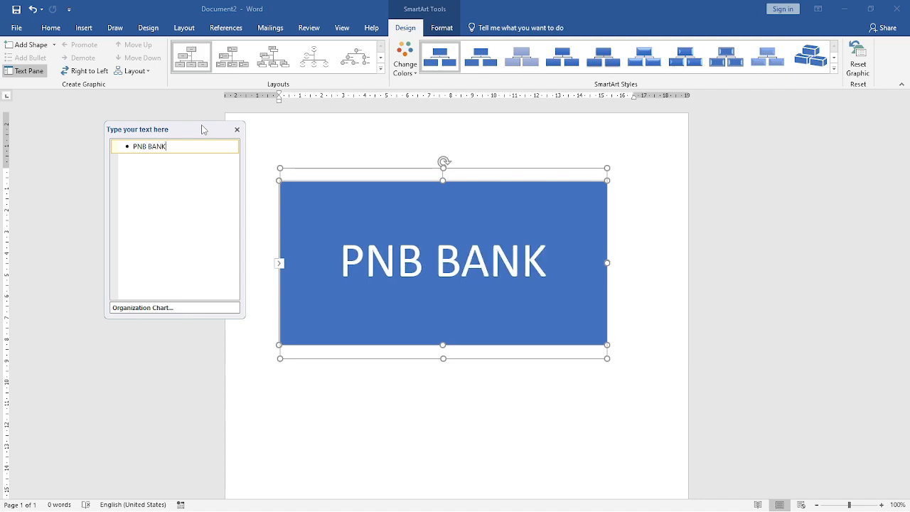
key("Return")
key("Tab")
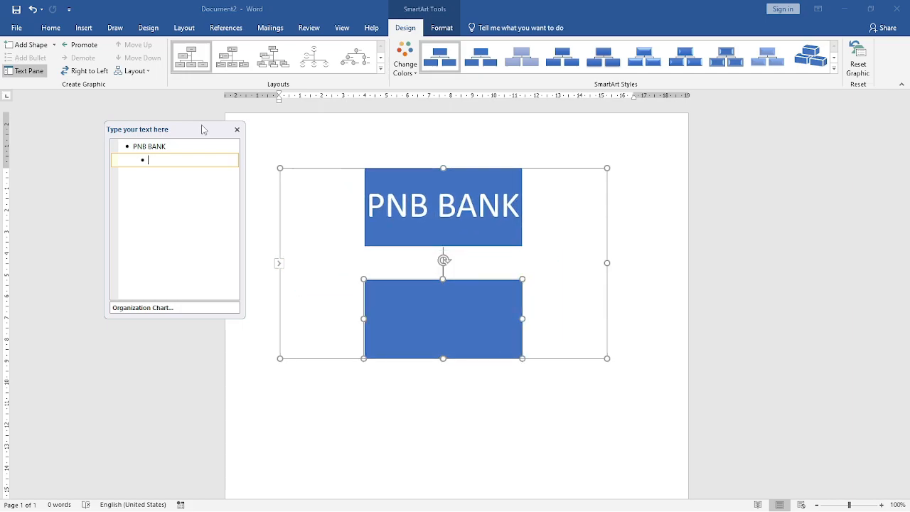
type("MANAGER")
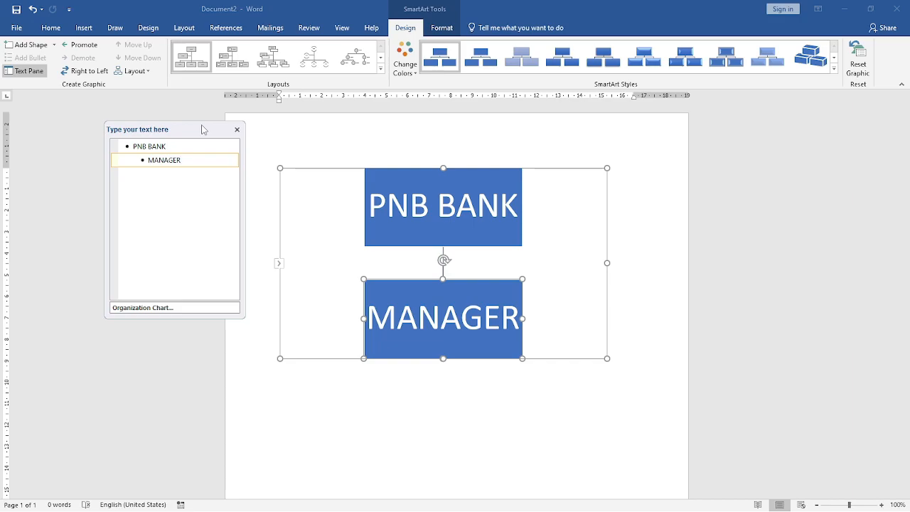
key("Return")
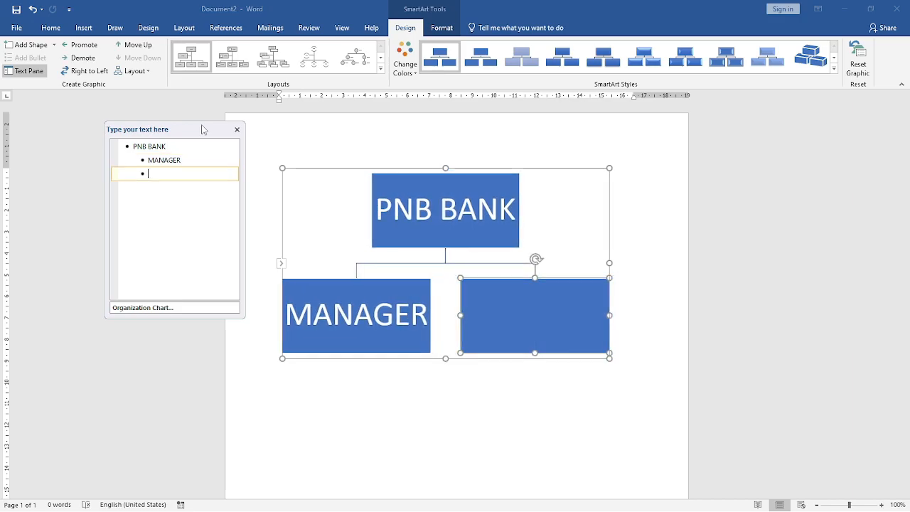
type("ASS")
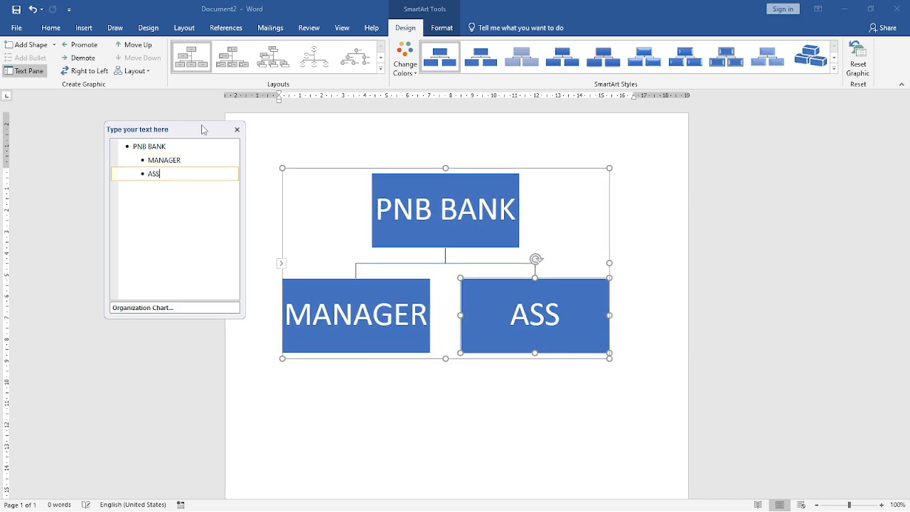
type(". MANAGER")
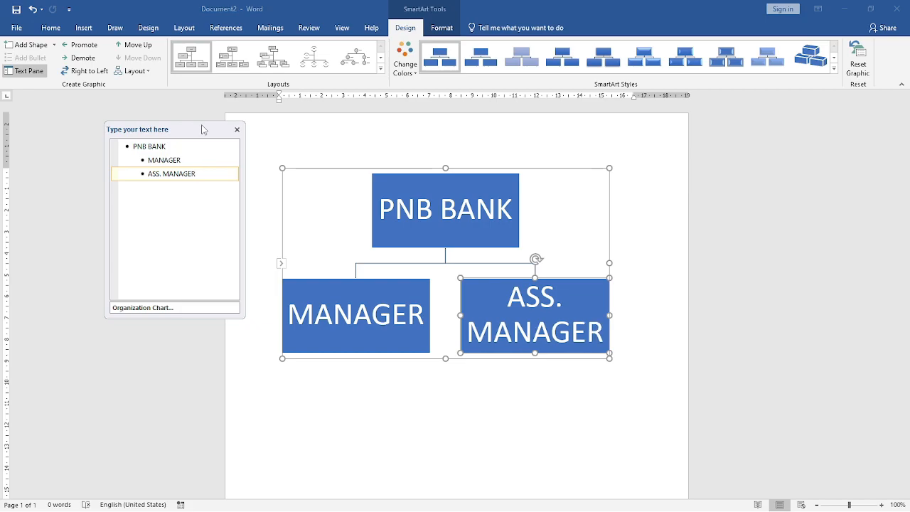
- Add two third-level boxes beneath MANAGER and fill in each employee's full name
key("Up")
key("Return")
key("Tab")
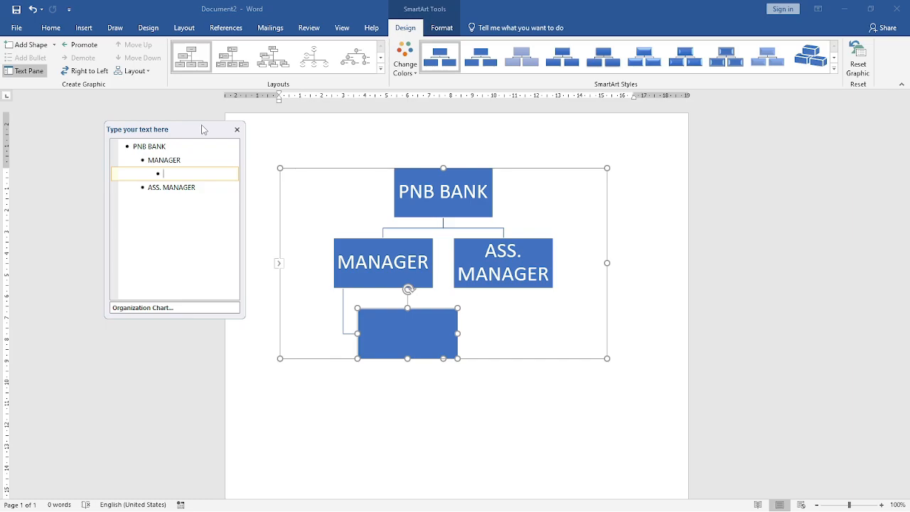
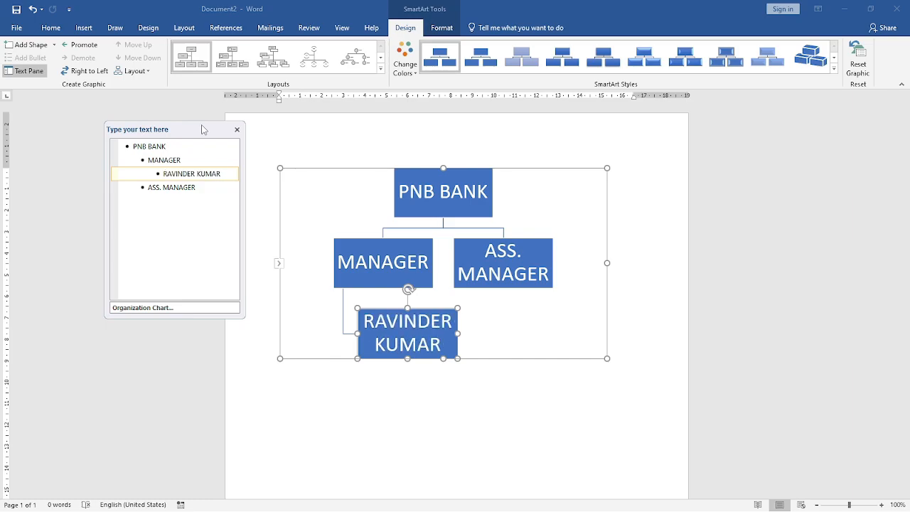
key("Return")
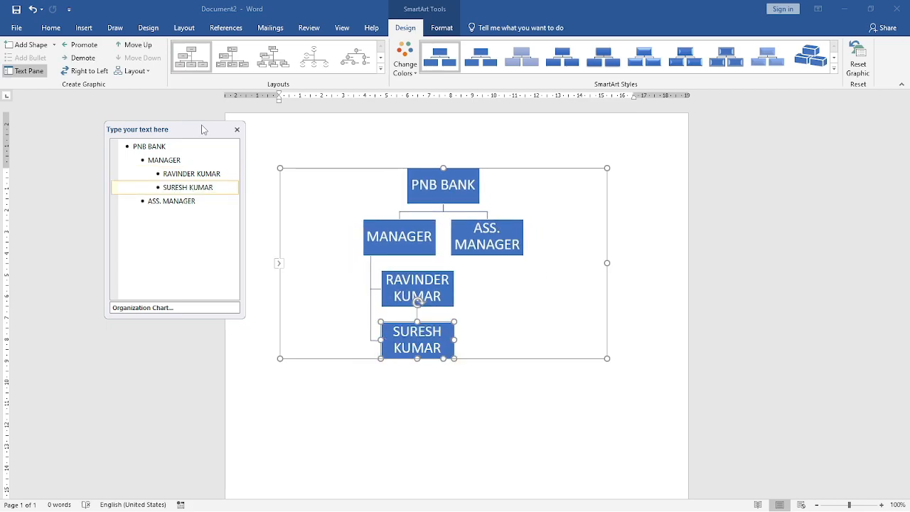
- Add two third-level boxes beneath ASS. MANAGER and fill in each employee's full name
key("Down")
key("Return")
key("Tab")
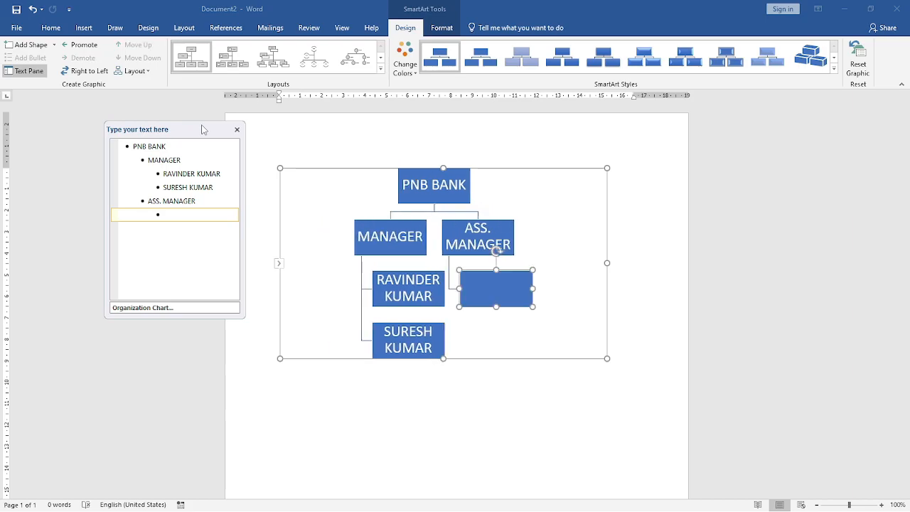
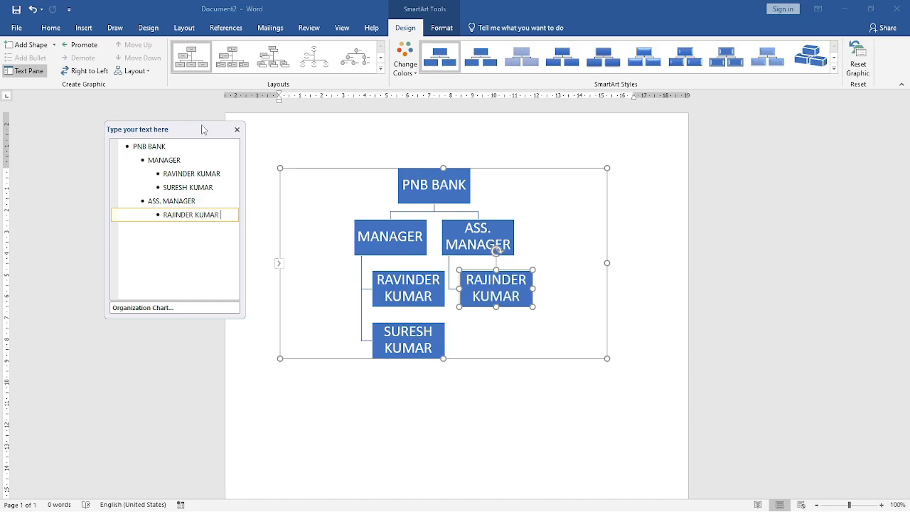
key("Return")
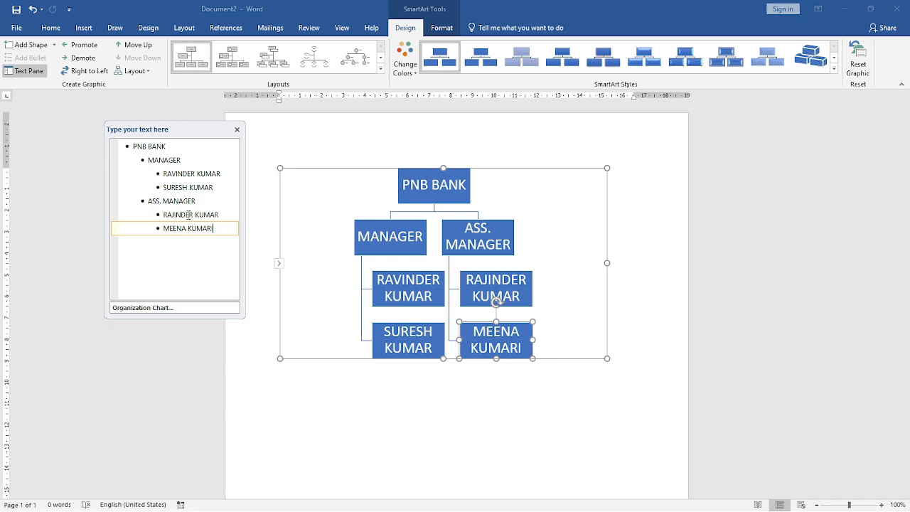
- Clear the last employee's name under ASS. MANAGER and turn its entry into a top-level box named SBI
key("BackSpace")
key("BackSpace")
key("BackSpace")
key("BackSpace")
key("BackSpace")
key("BackSpace")
key("BackSpace")
key("BackSpace")
key("BackSpace")
key("BackSpace")
key("BackSpace")
key("BackSpace")
key("BackSpace")
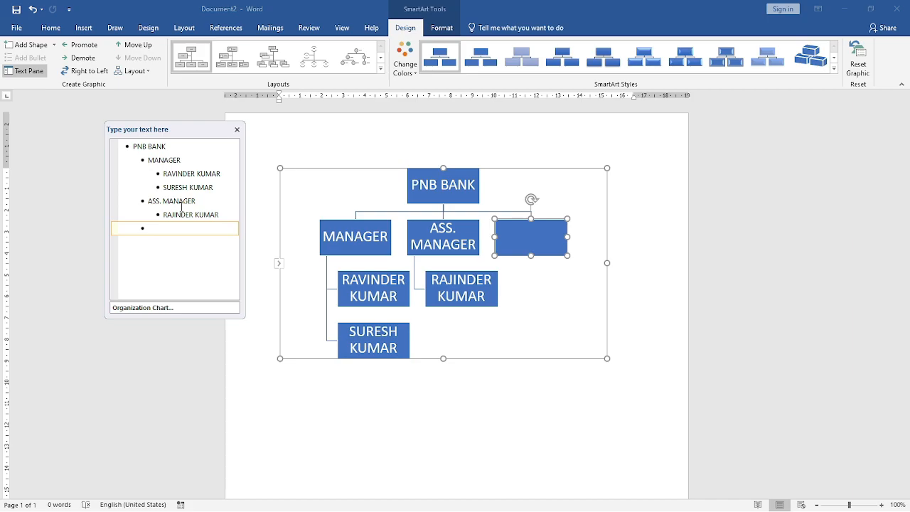
key("BackSpace")
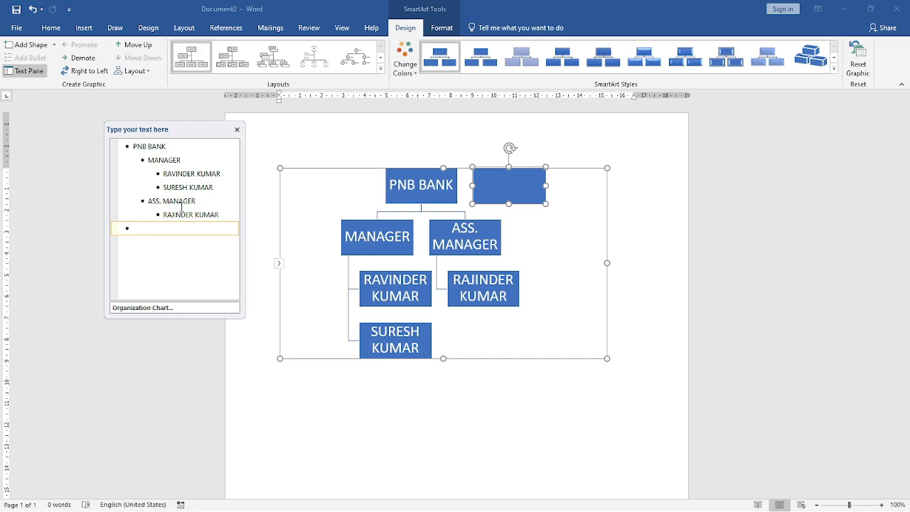
type("SBI")
- Add MANAGER and ASS. MANAGER as second-level boxes beneath SBI
key("Return")
key("Tab")
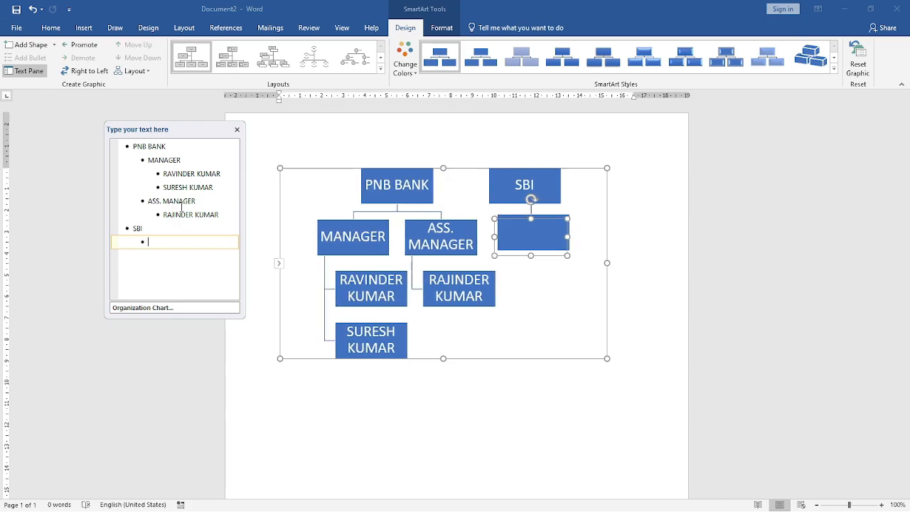
type("G")
key("BackSpace")
type("MANAGER")
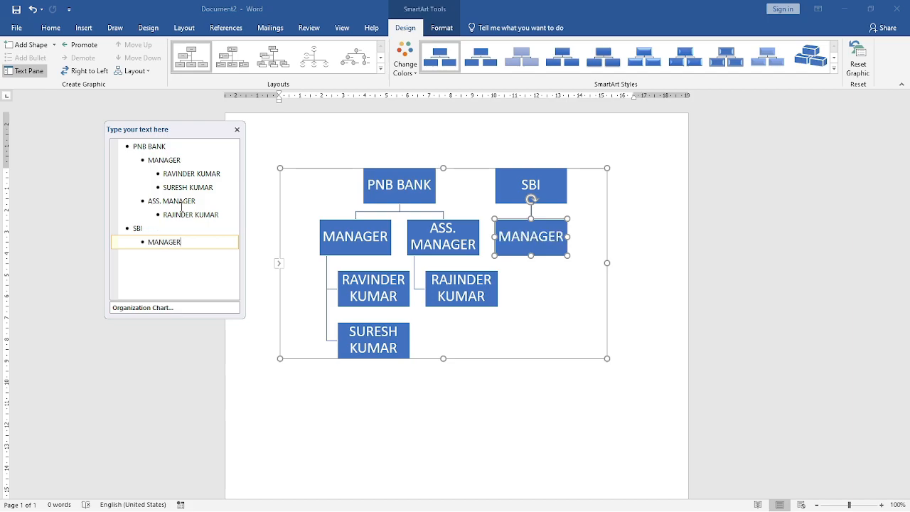
key("Return")
type("ASS. MANAGER")
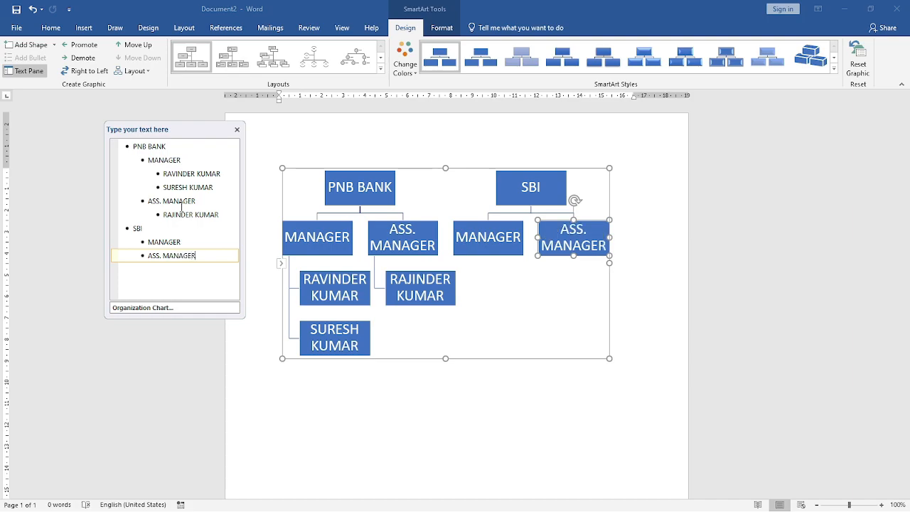
- Add two third-level boxes beneath SBI's MANAGER and fill in each employee's full name
key("Up")
key("Return")
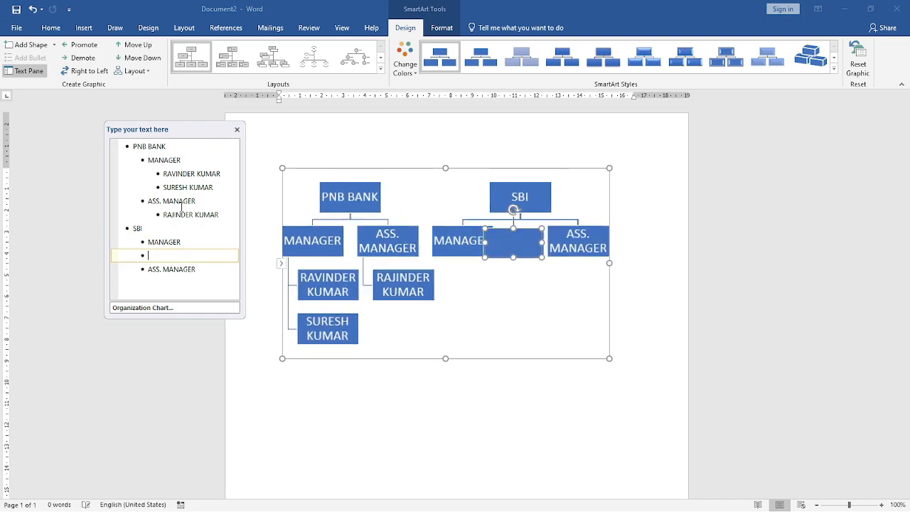
key("Tab")
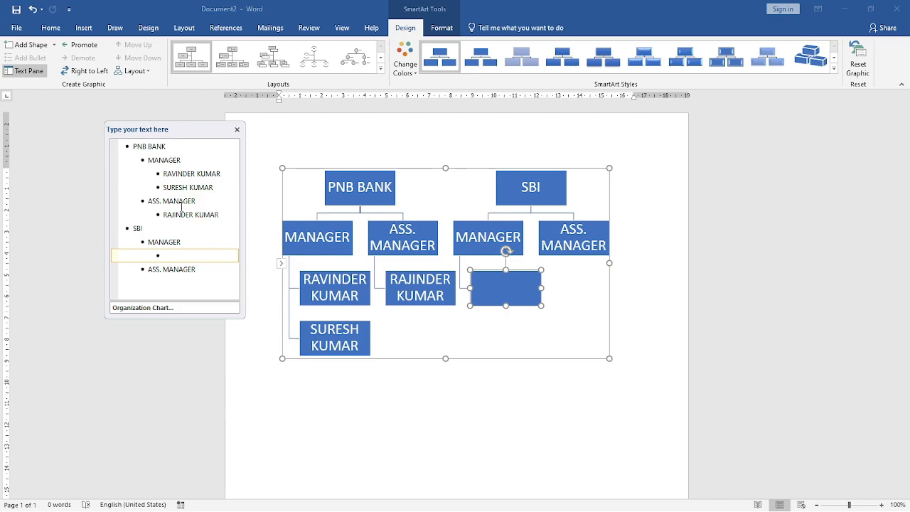
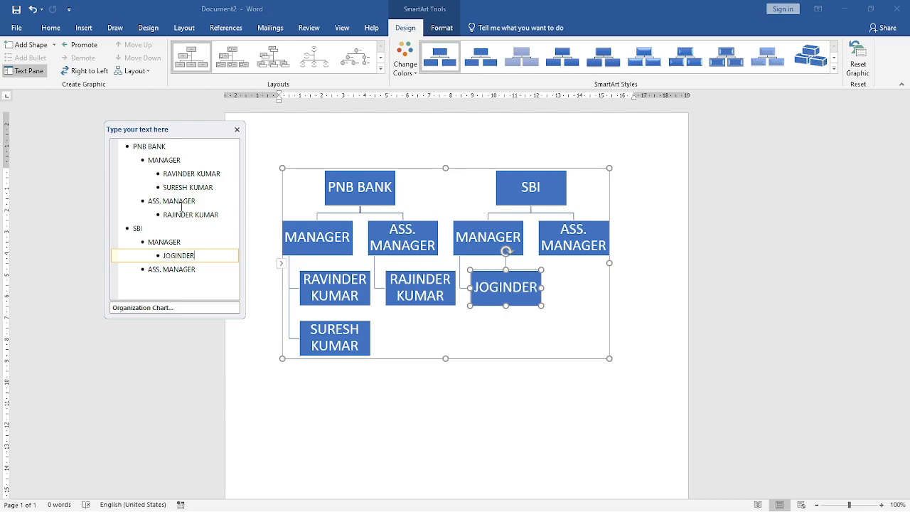
key("Return")
- Make SBI's ASS. MANAGER a third-level entry under MANAGER and add an empty box beneath it
key("Return")
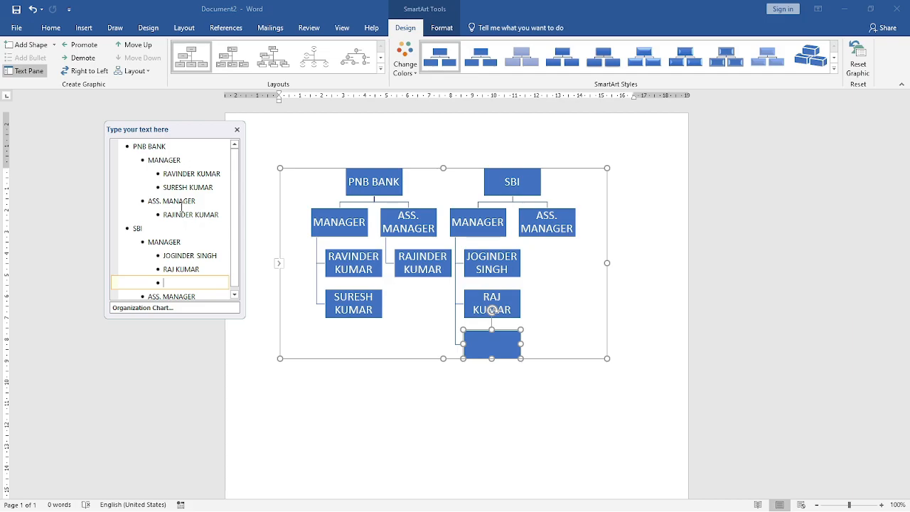
key("Delete")
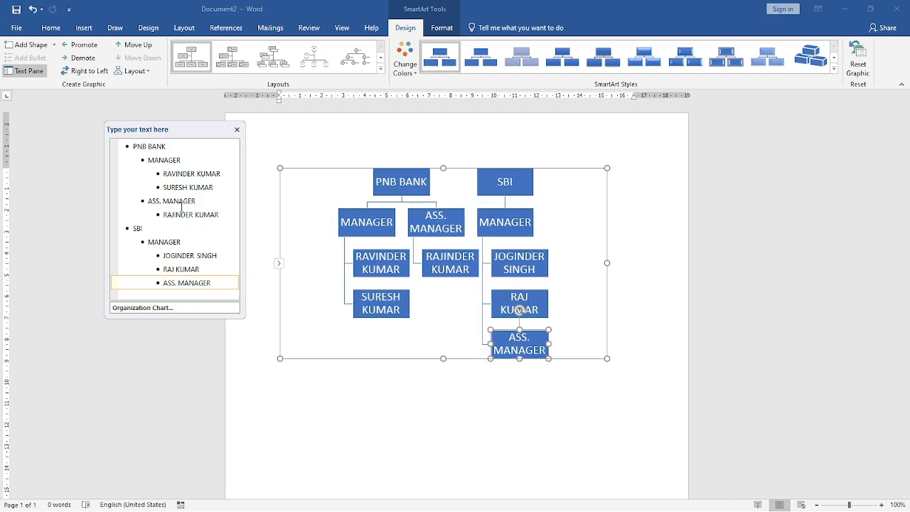
key("Right")
key("Right")
key("Return")
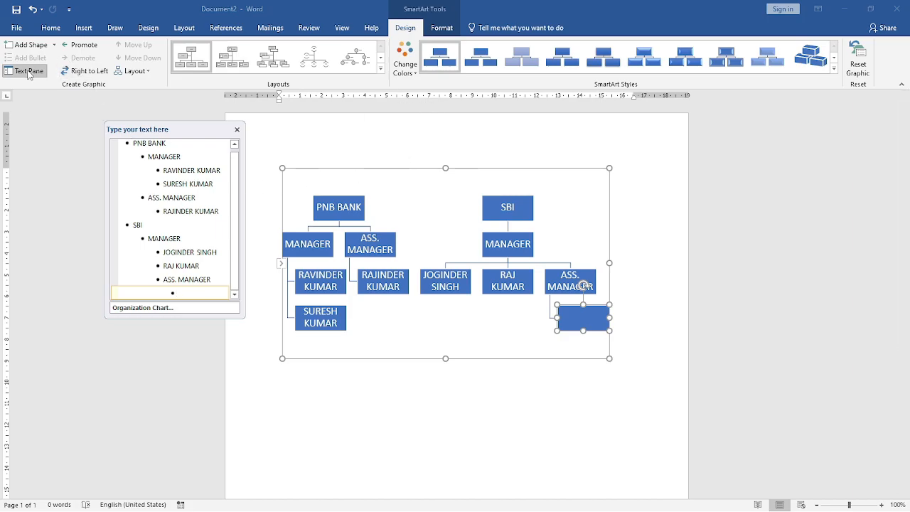
- Try flipping the chart between right-to-left and left-to-right and test the branch layout options on the empty box
left_click(95, 73)
left_click(89, 72)
left_click(84, 71)
left_click(82, 73)
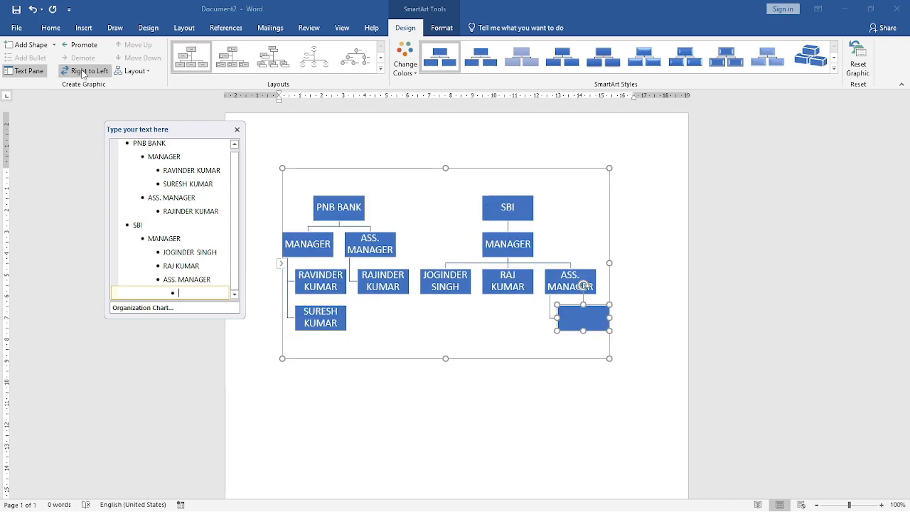
left_click(128, 72)
left_click(142, 128)
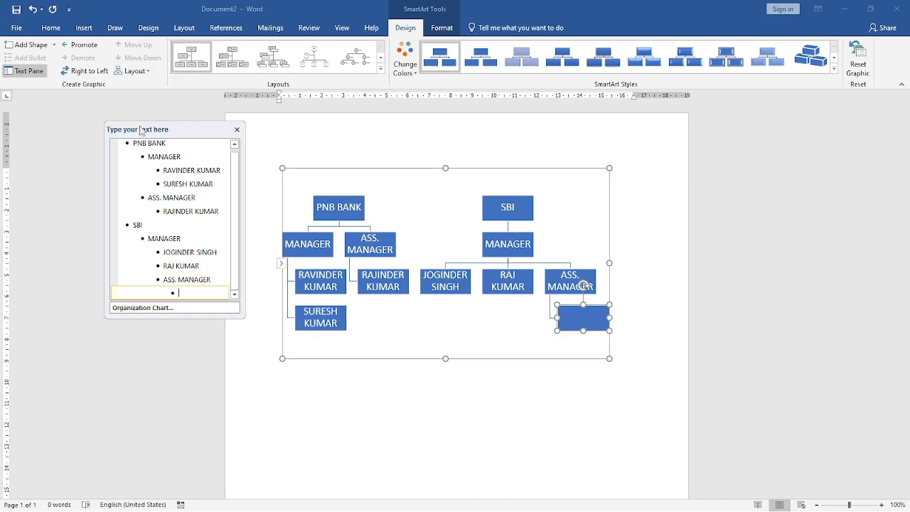
left_click(137, 71)
left_click(142, 86)
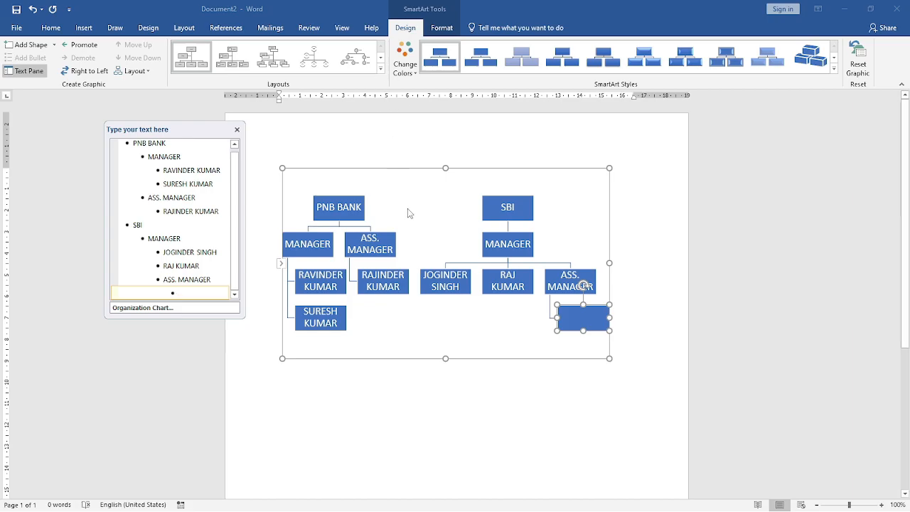
- Change the organization chart's layout to Horizontal Hierarchy
left_click(381, 69)
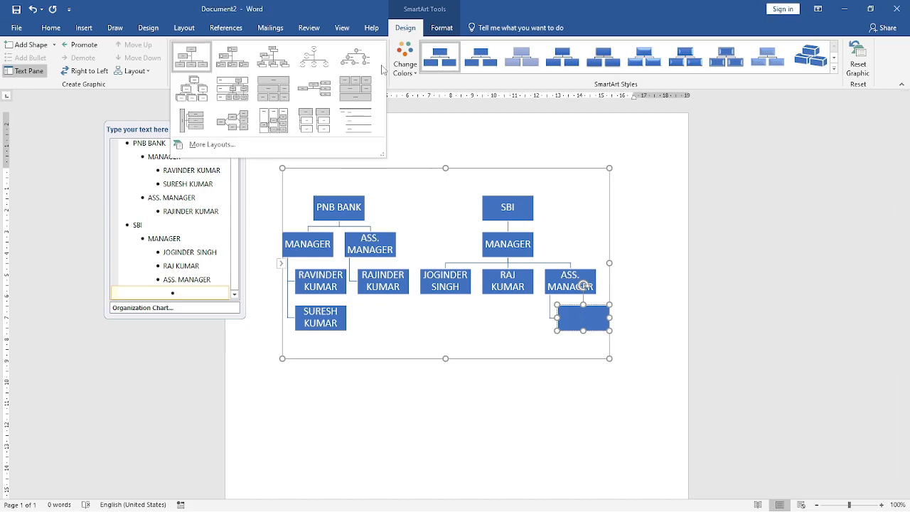
left_click(243, 124)
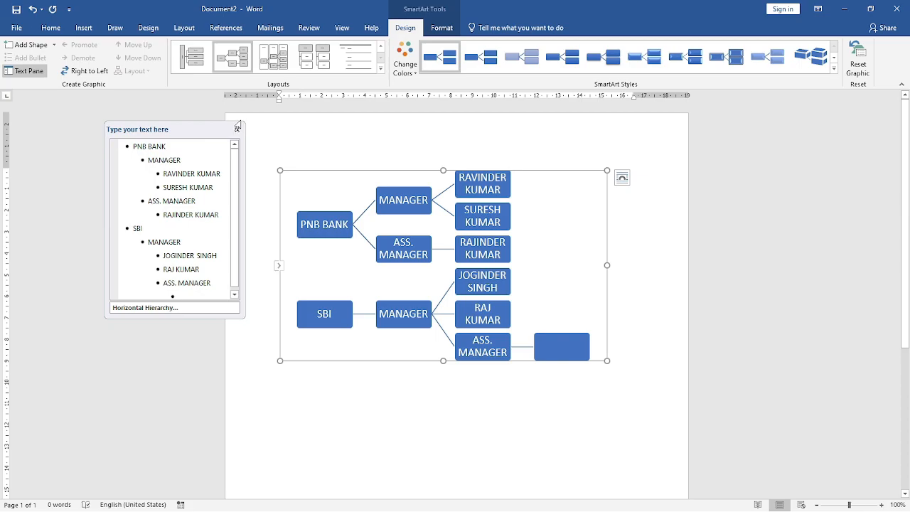
- Recolor the chart with the Colorful palette in blue, gray and yellow and apply the 3-D brick-like SmartArt style
left_click(405, 58)
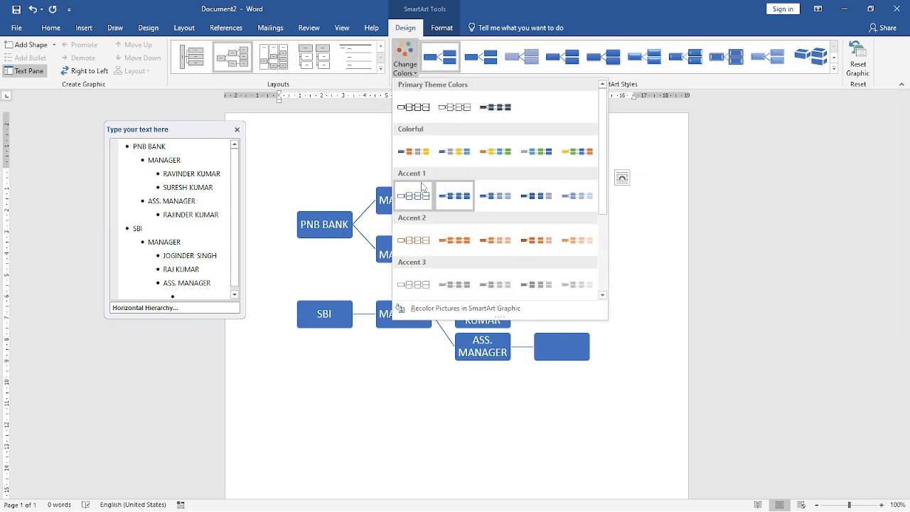
left_click(441, 155)
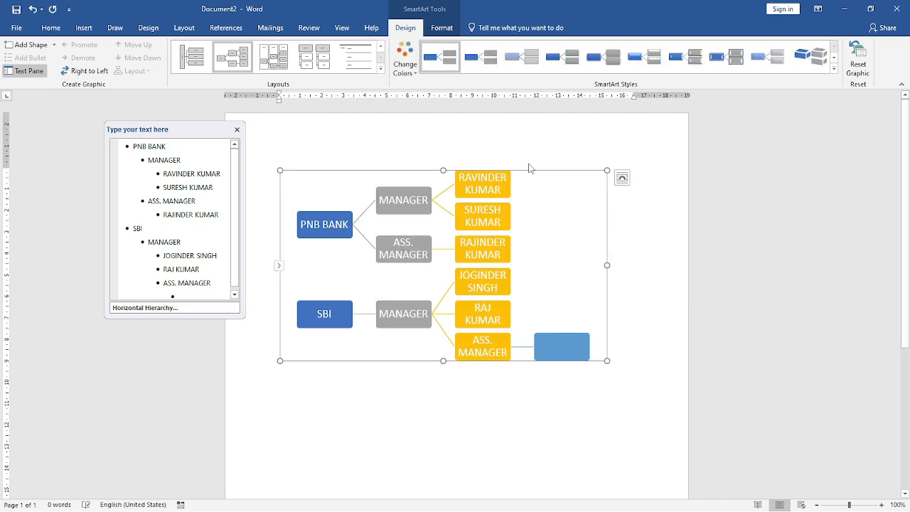
left_click(833, 70)
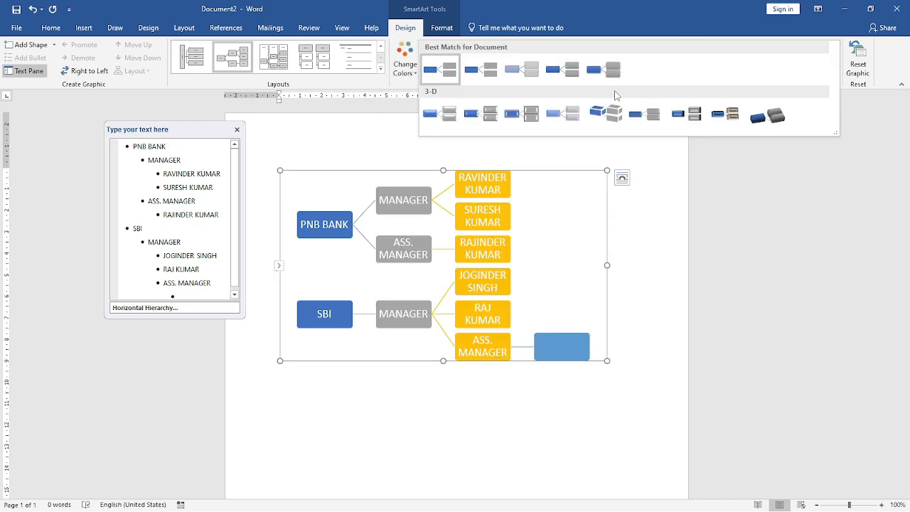
left_click(597, 117)
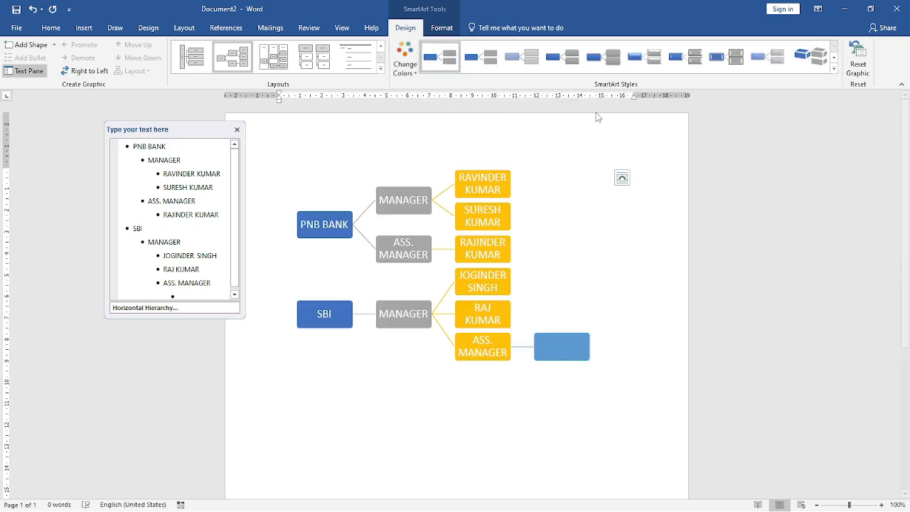
- Browse the Process layouts for a new SmartArt graphic and insert a blank Horizontal Hierarchy in place of the chart
left_click(84, 28)
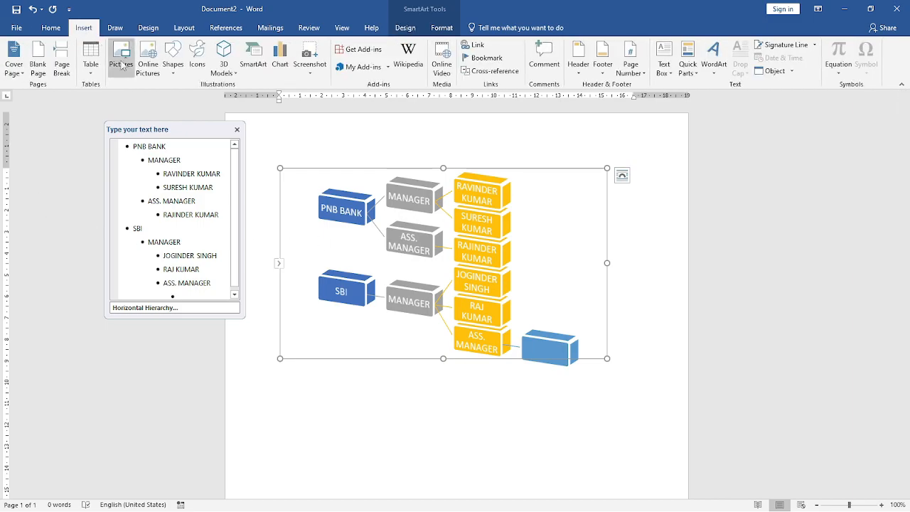
left_click(255, 67)
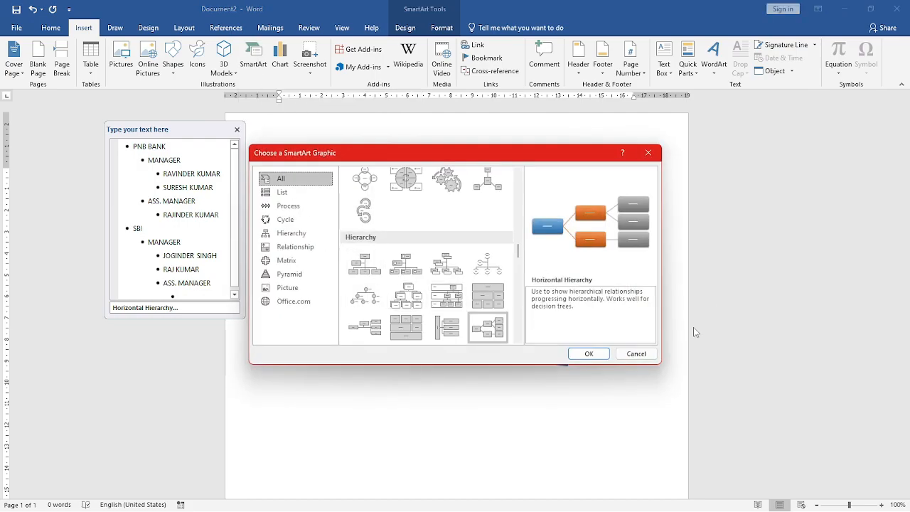
left_click(298, 207)
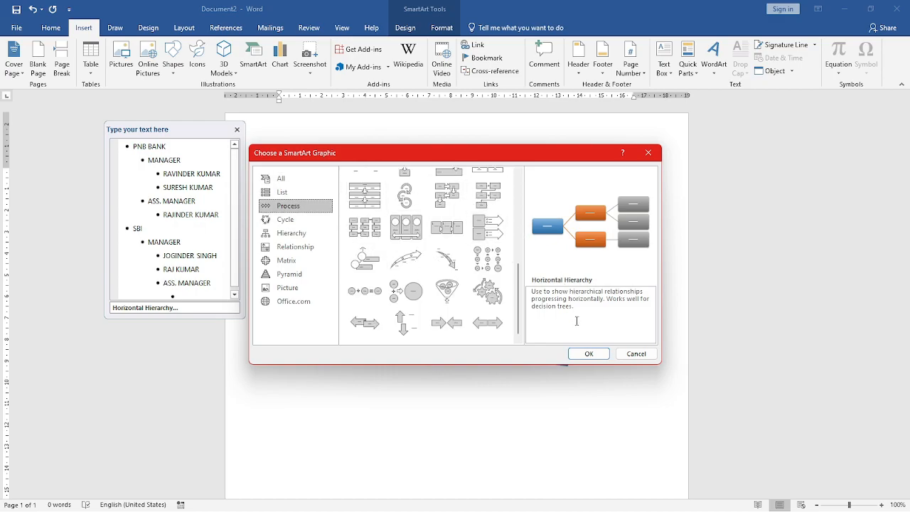
left_click(580, 355)
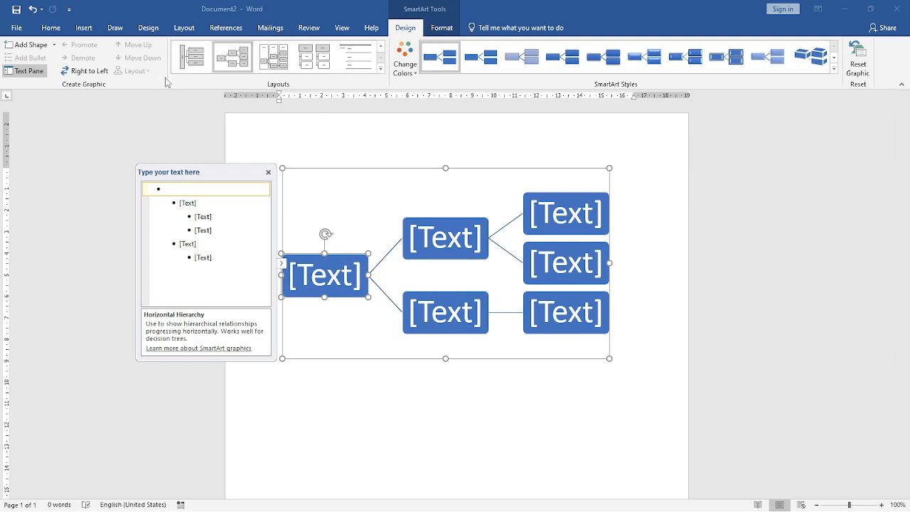
- Cut the Horizontal Hierarchy graphic out of the document
left_click(416, 170)
right_click(416, 169)
left_click(427, 175)
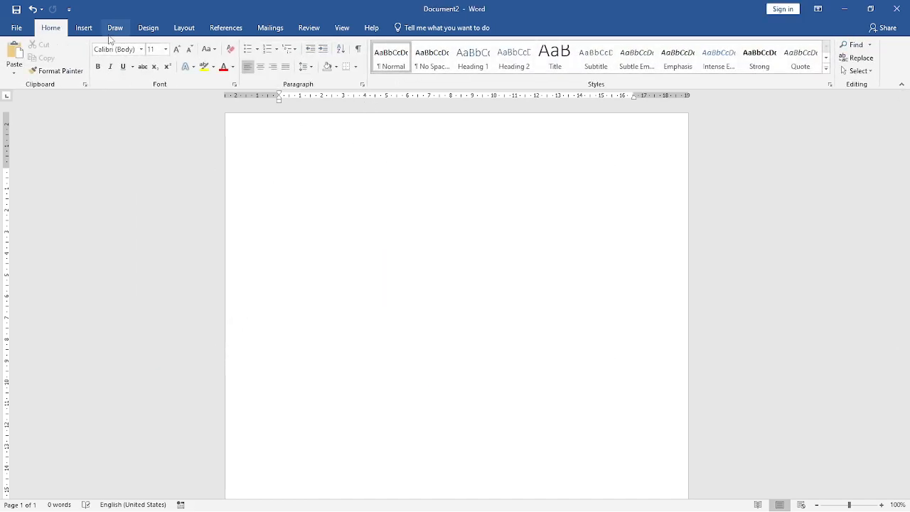
- Insert a Radial Picture List SmartArt graphic from the Picture layouts
left_click(86, 29)
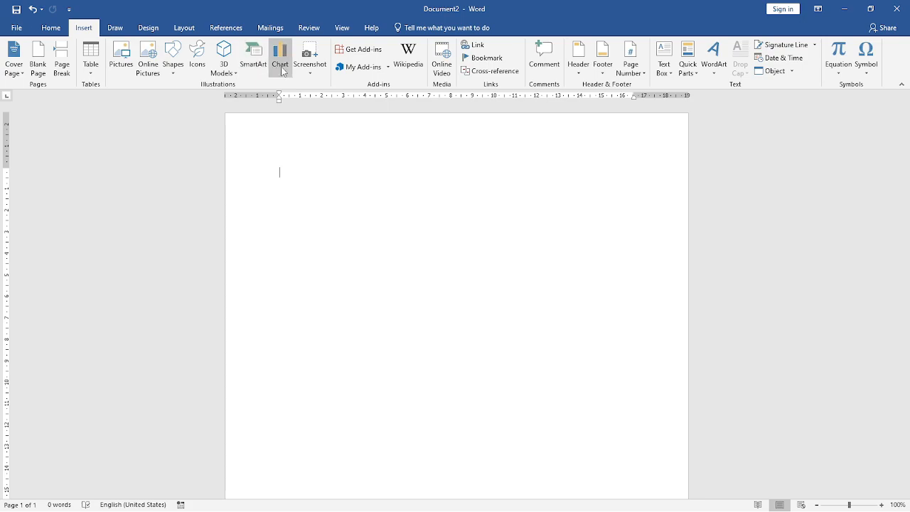
left_click(254, 57)
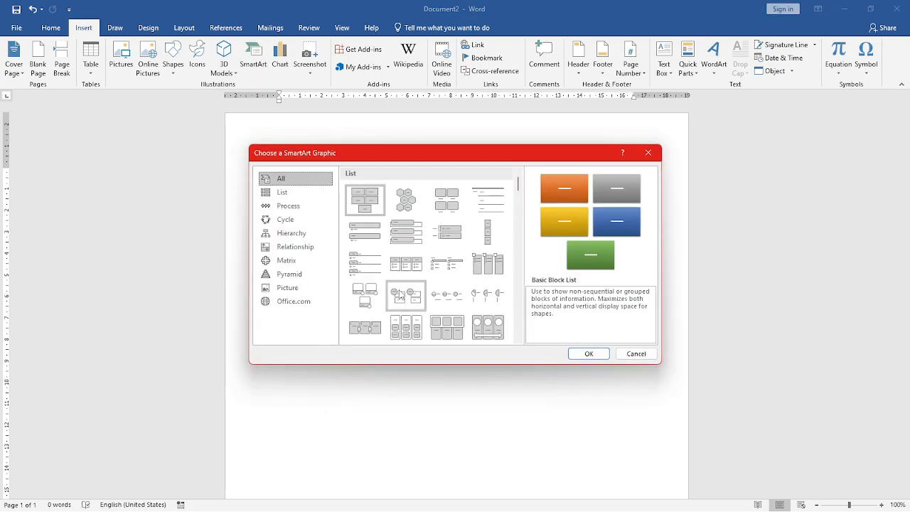
left_click(284, 290)
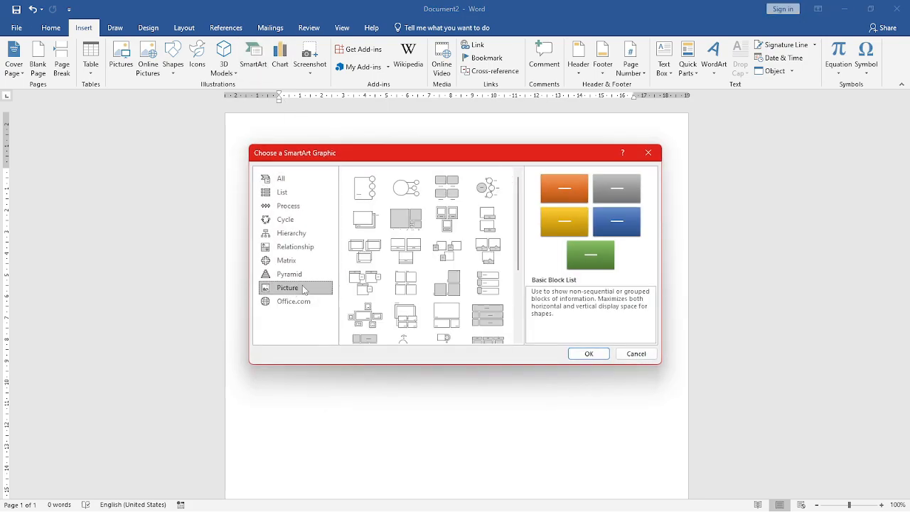
scroll(469, 232, "down", 3)
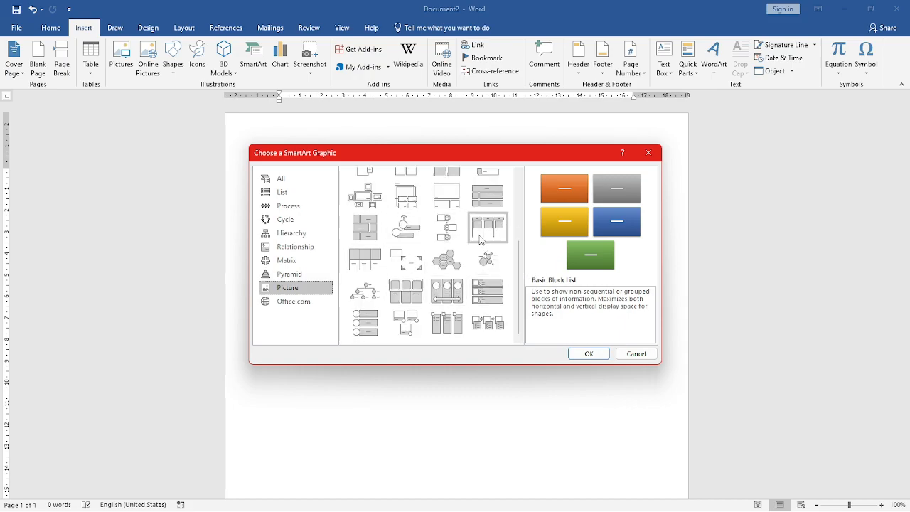
scroll(457, 242, "up", 3)
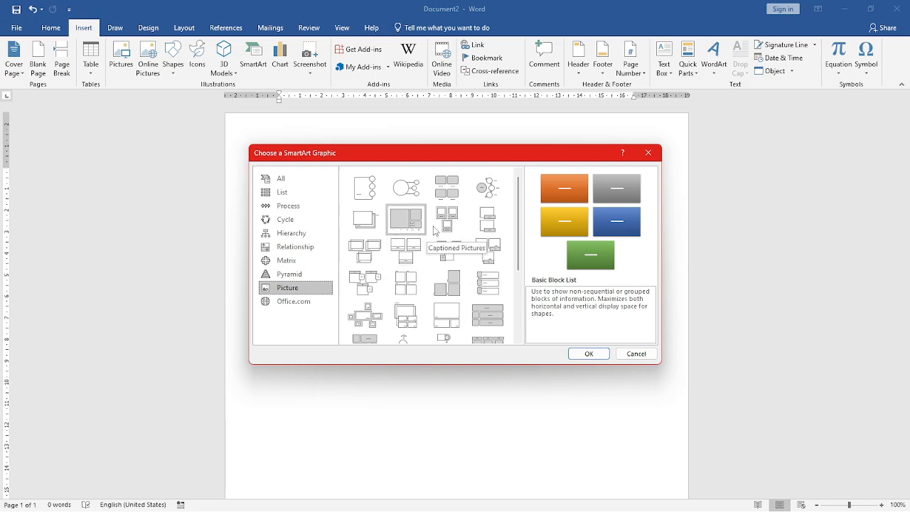
left_click(498, 190)
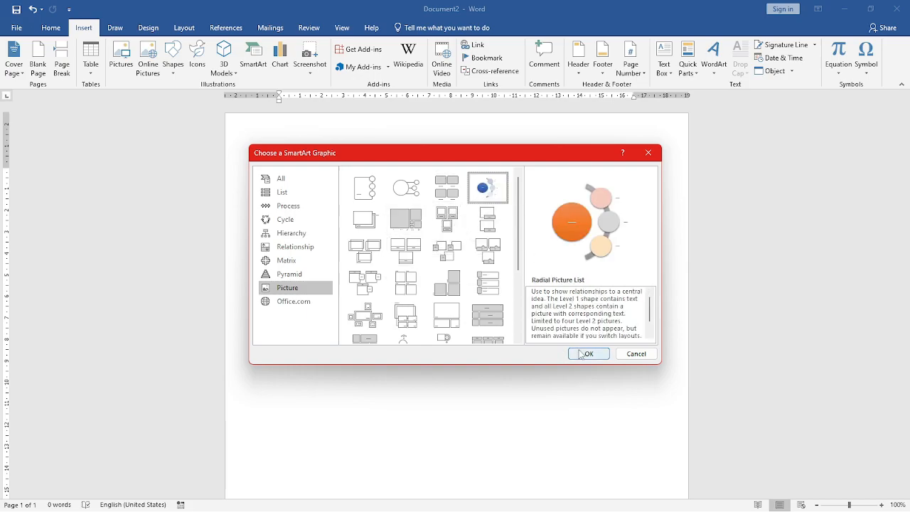
left_click(580, 354)
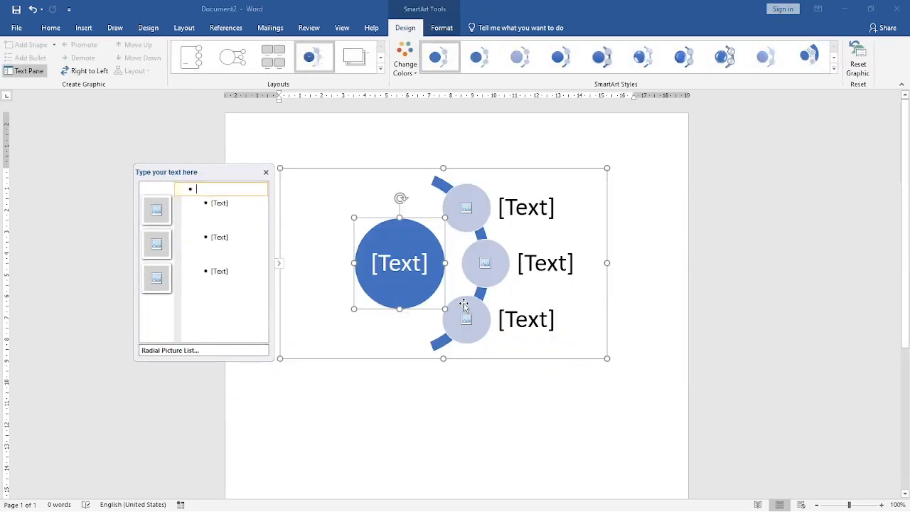